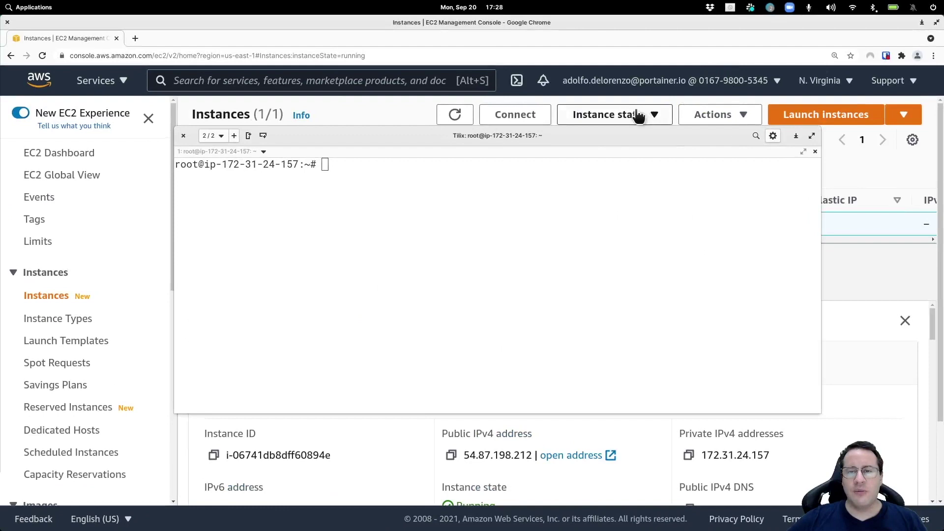
Confirm with docker ps that Portainer runs on ports 8000 and 9000, then select public IP 54.87.198.212.
left_click_drag(607, 136, 572, 126)
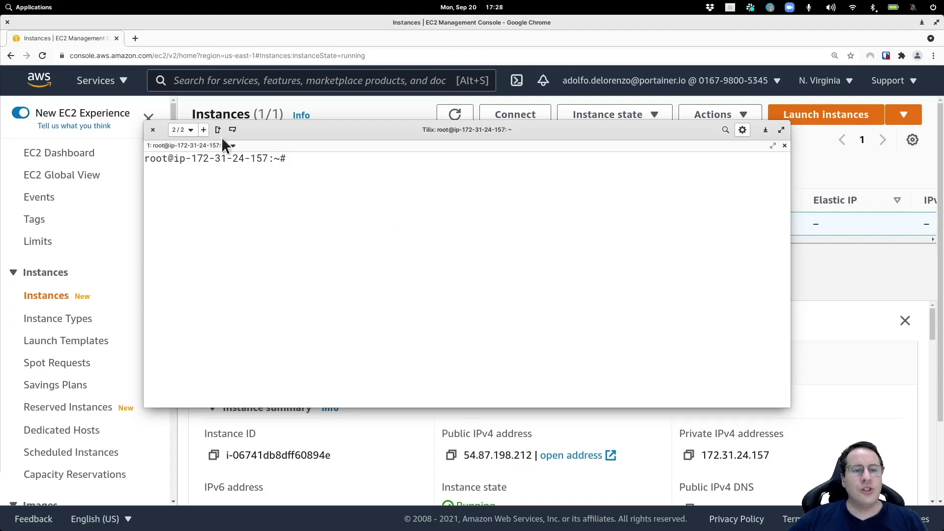
type("docke")
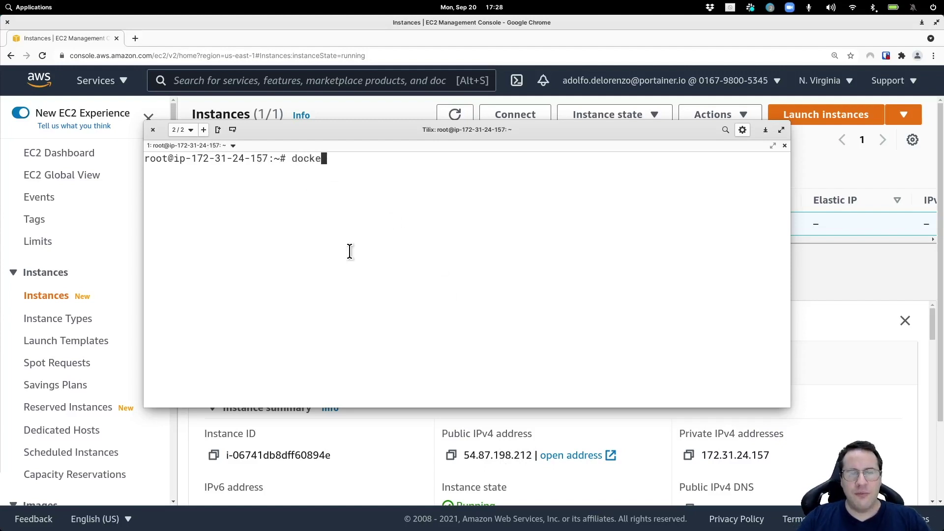
type("r ps")
key("Return")
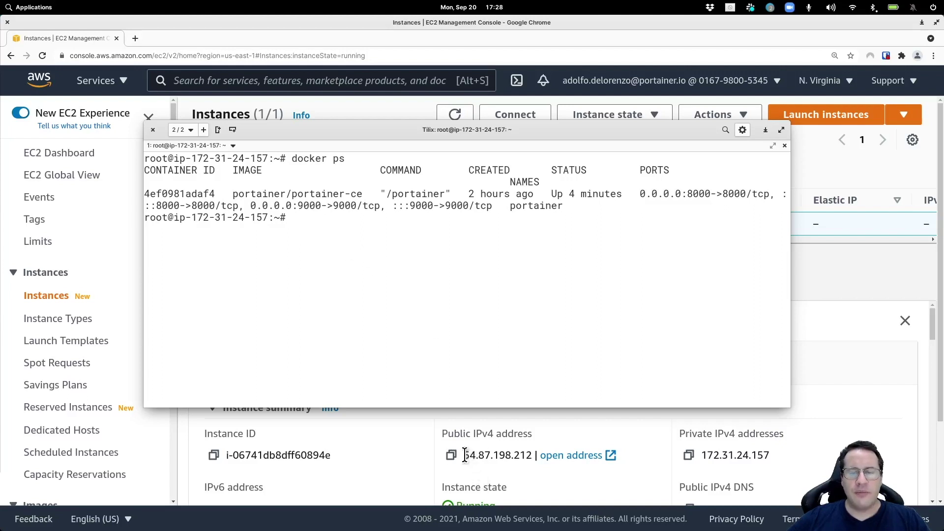
left_click_drag(464, 456, 529, 455)
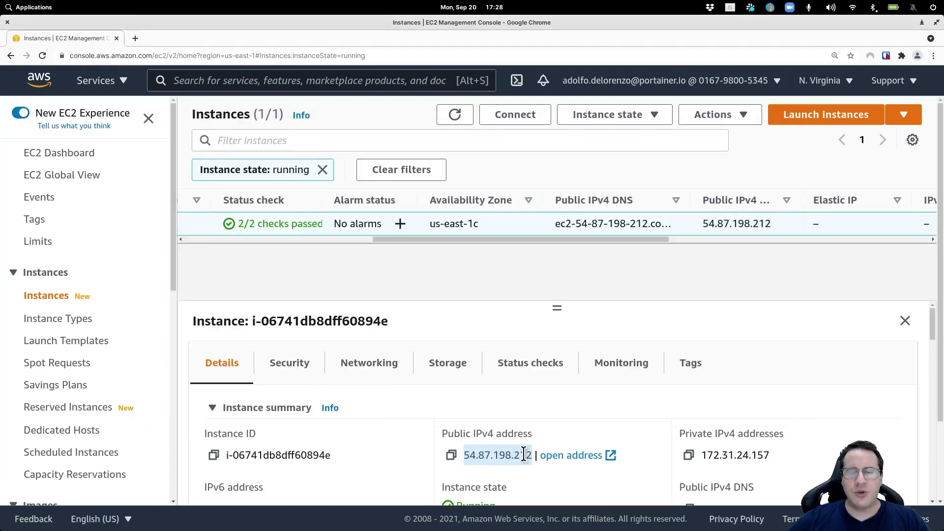
right_click(527, 455)
Copy the public IP, load 54.87.198.212:9000 in a new Chrome tab, and return to the EC2 console.
left_click(541, 380)
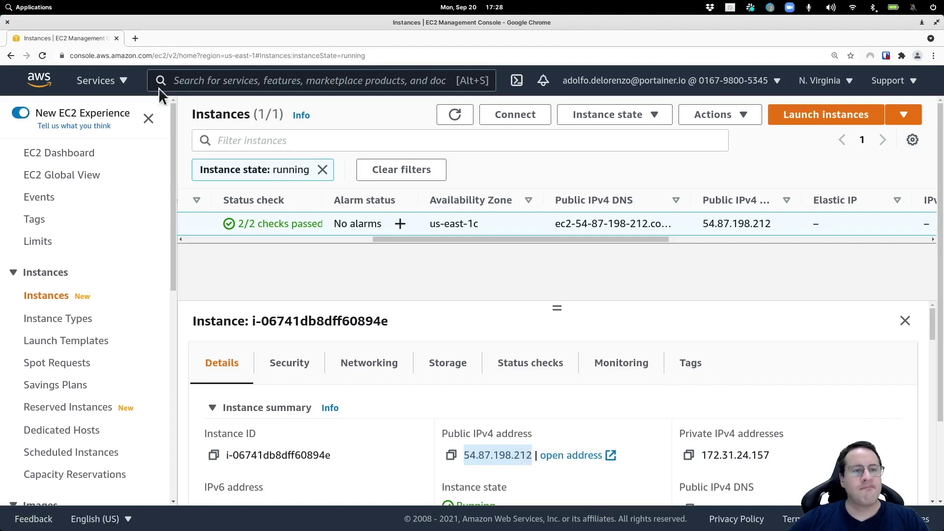
left_click(137, 38)
key("ctrl+v")
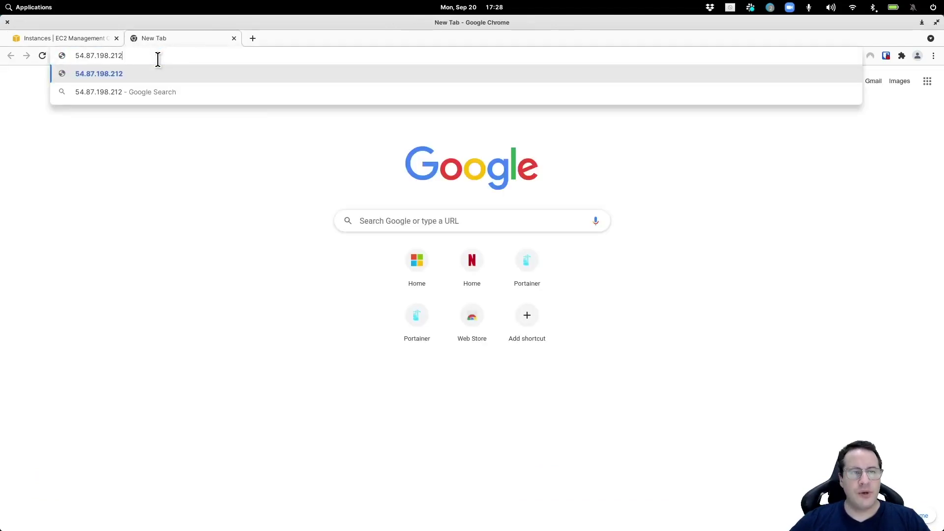
type(":9000")
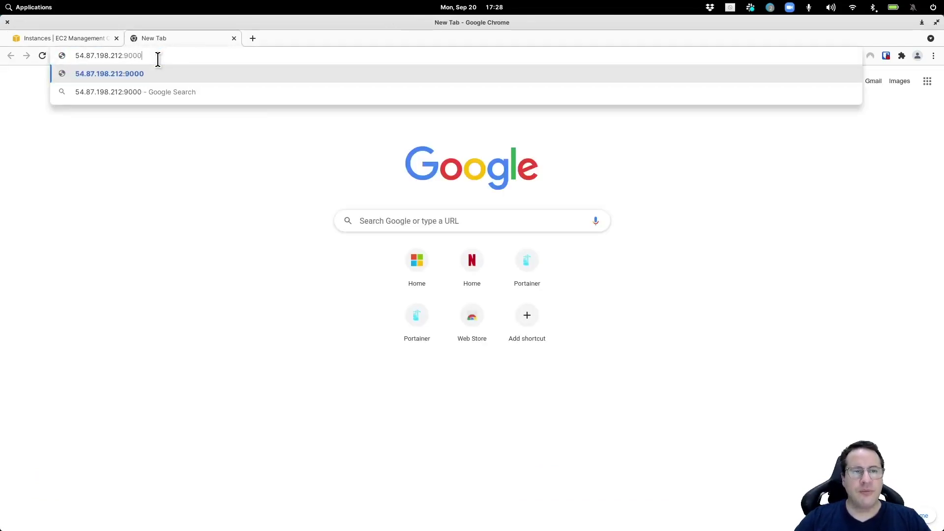
key("Return")
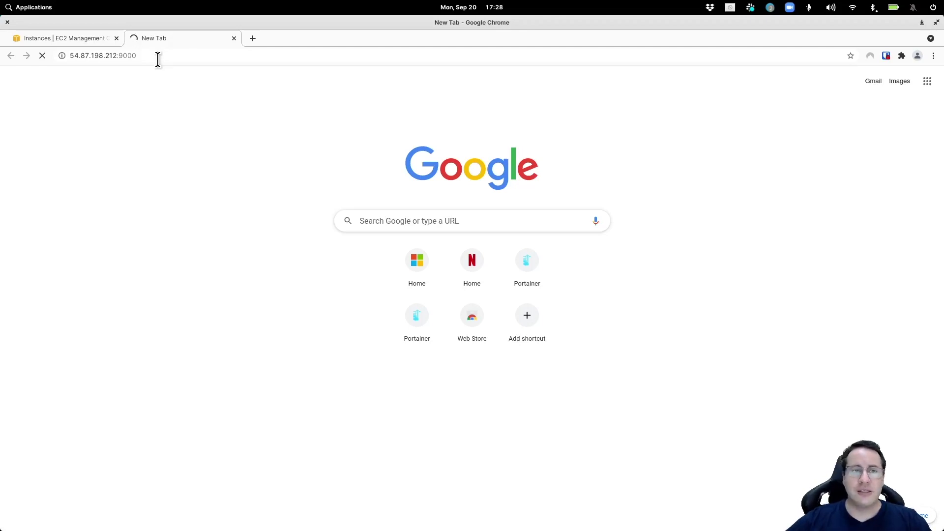
left_click(73, 36)
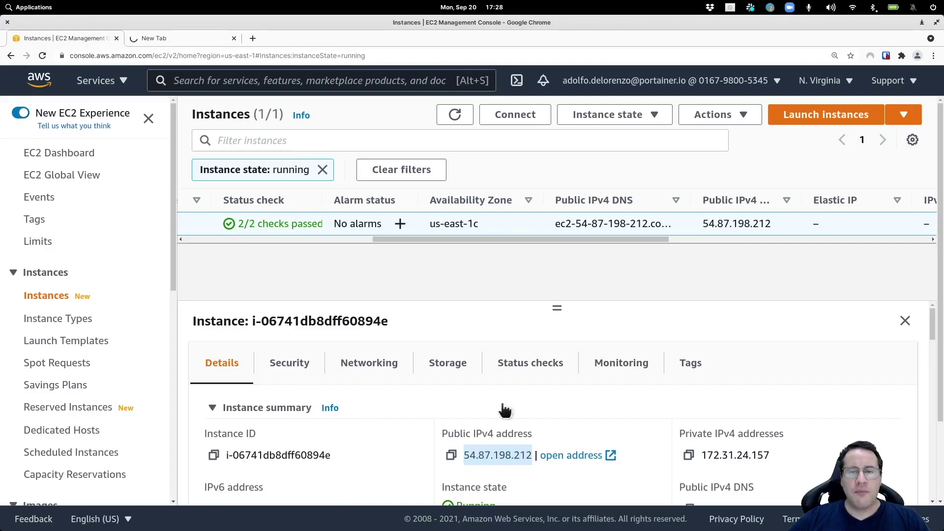
Install the wireguard package on the EC2 server with apt -y install wireguard.
left_click(501, 515)
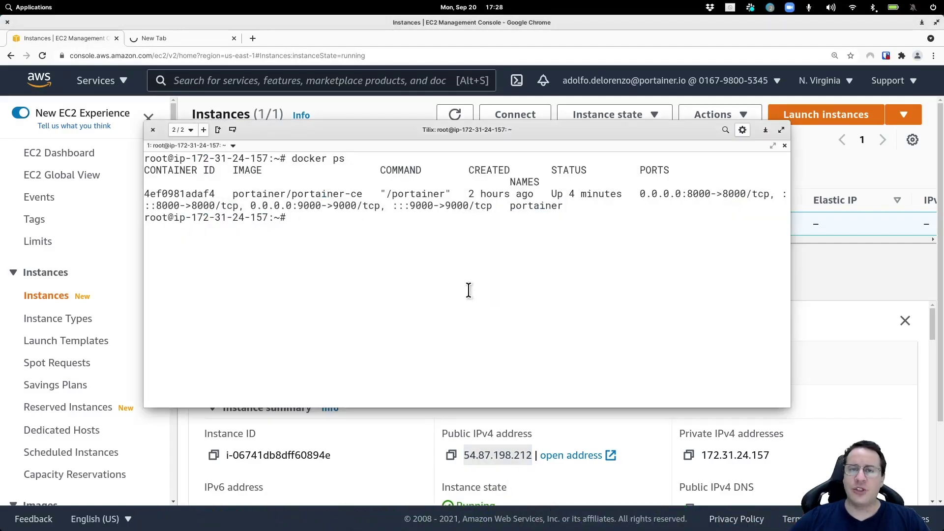
type("apt -y")
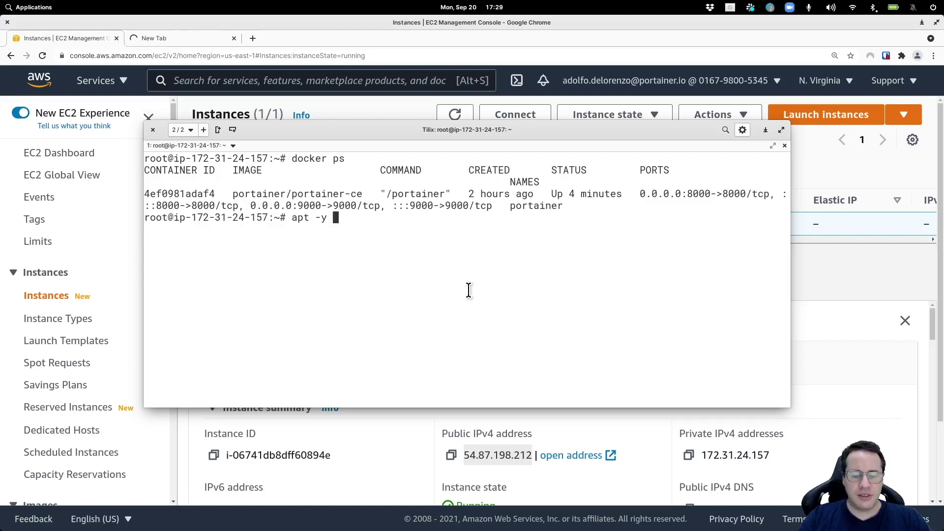
type("instal ")
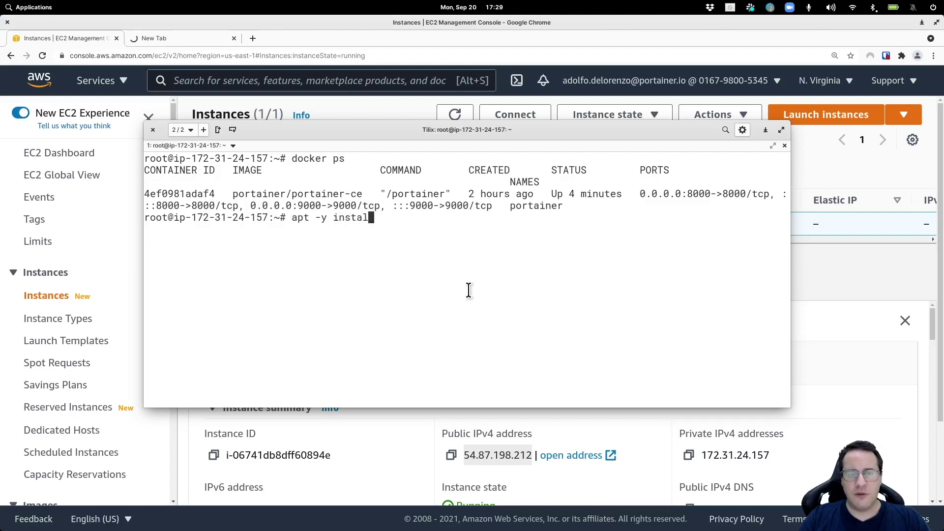
type("l wiregur")
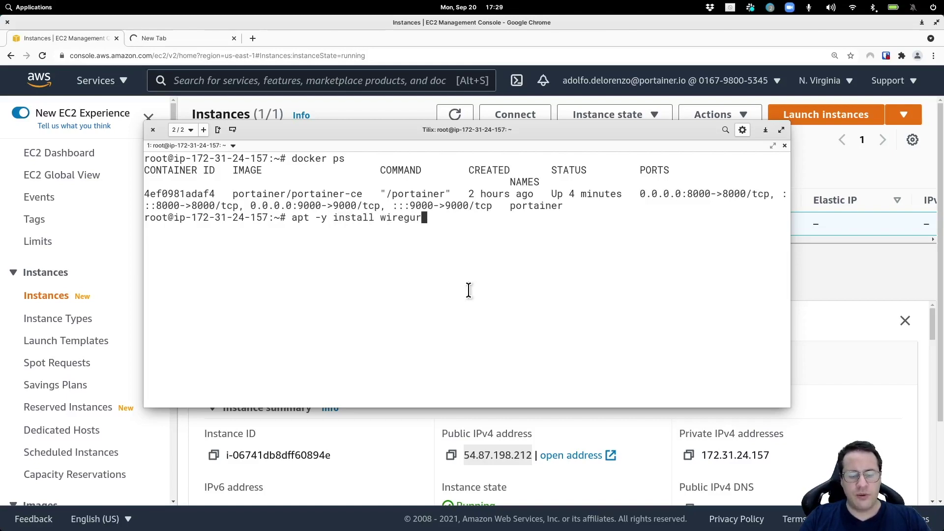
type("rd")
key("Return")
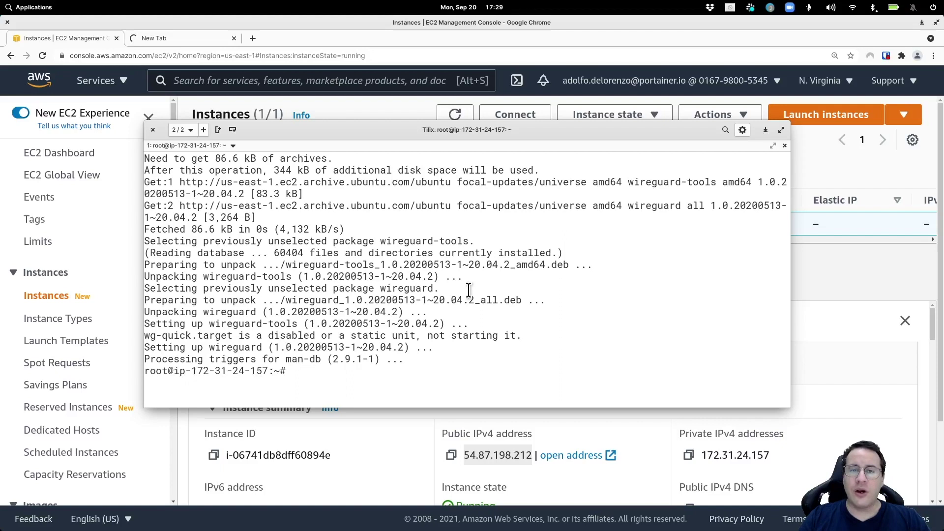
In the empty /etc/wireguard folder, generate the server key pair srv.privatekey and srv.publickey.
type("cd /")
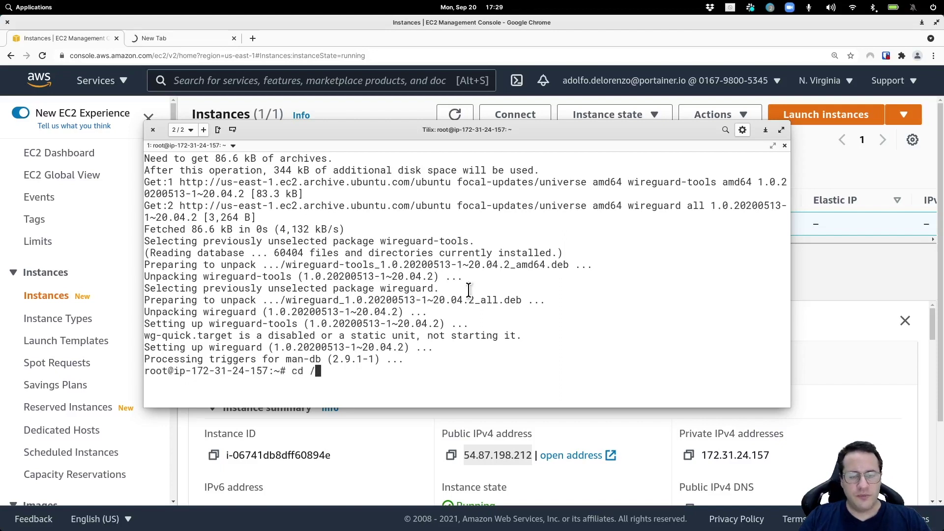
type("etc/wireguard/")
key("Return")
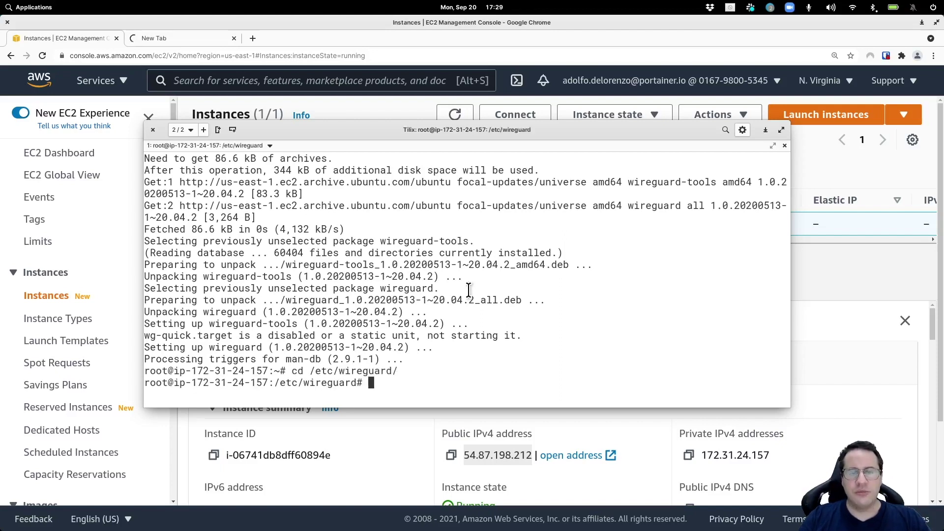
type("ls")
key("Return")
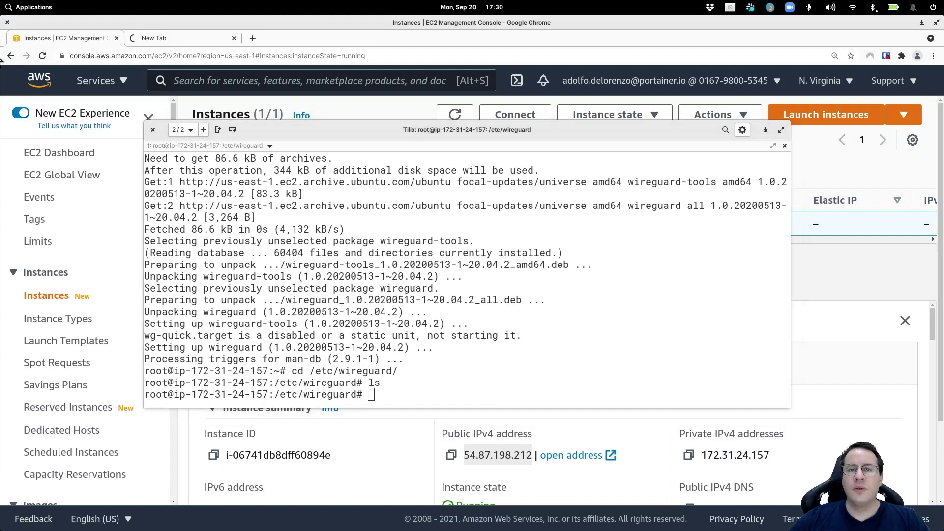
left_click(480, 265)
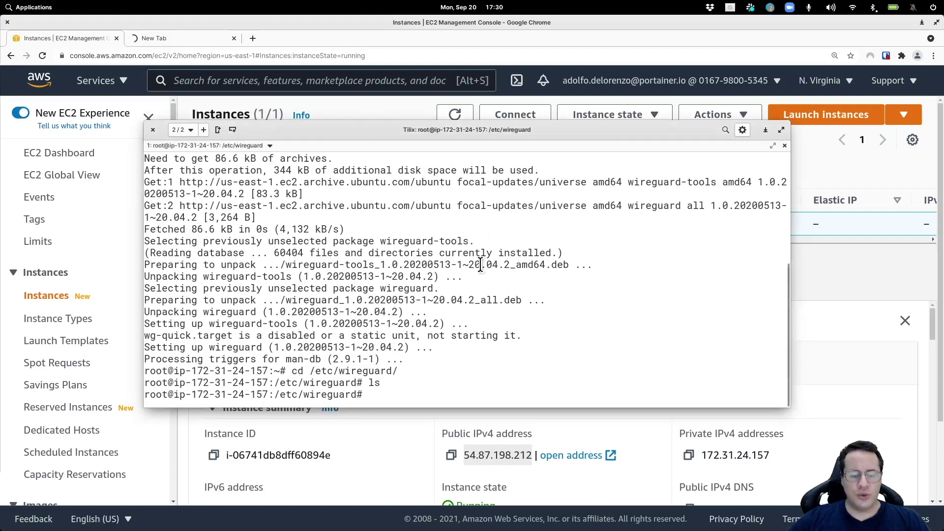
key("ctrl+shift+v")
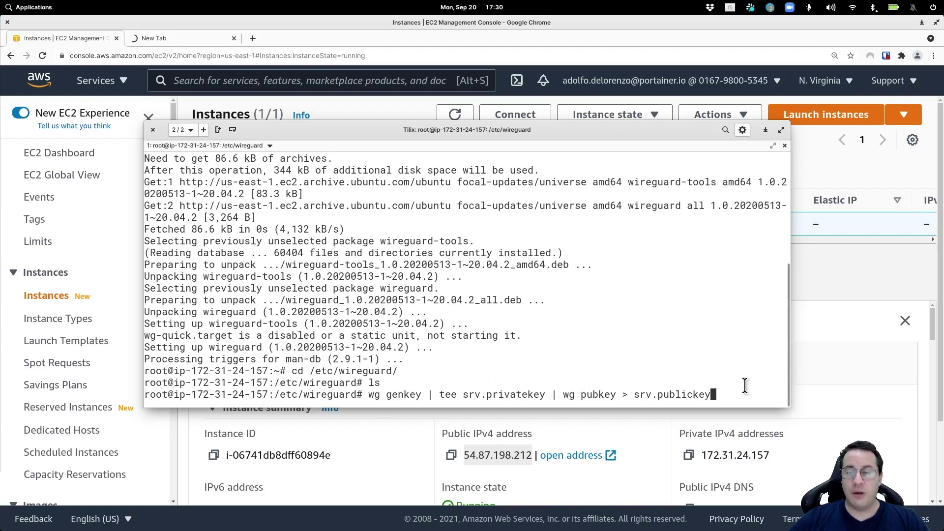
key("Return")
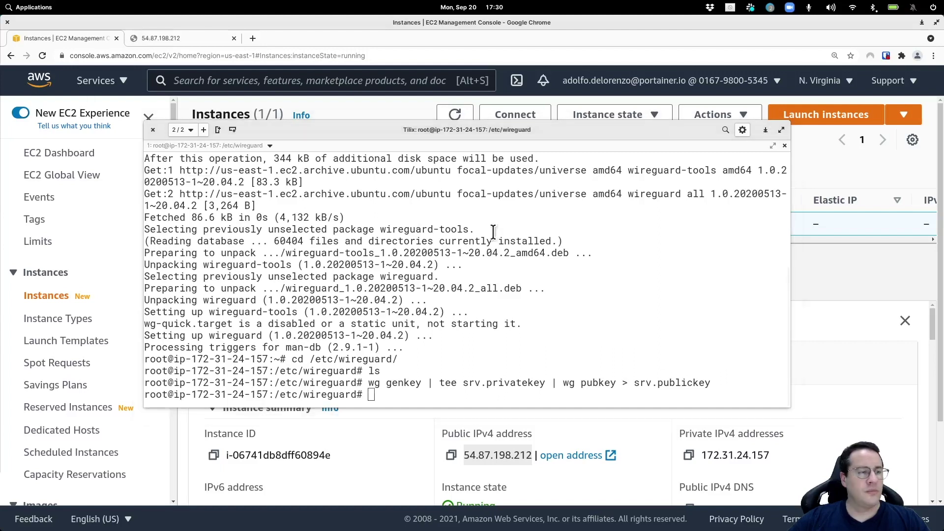
Type the nano command for the server config, settling on the file name wg0.conf.
type("nan")
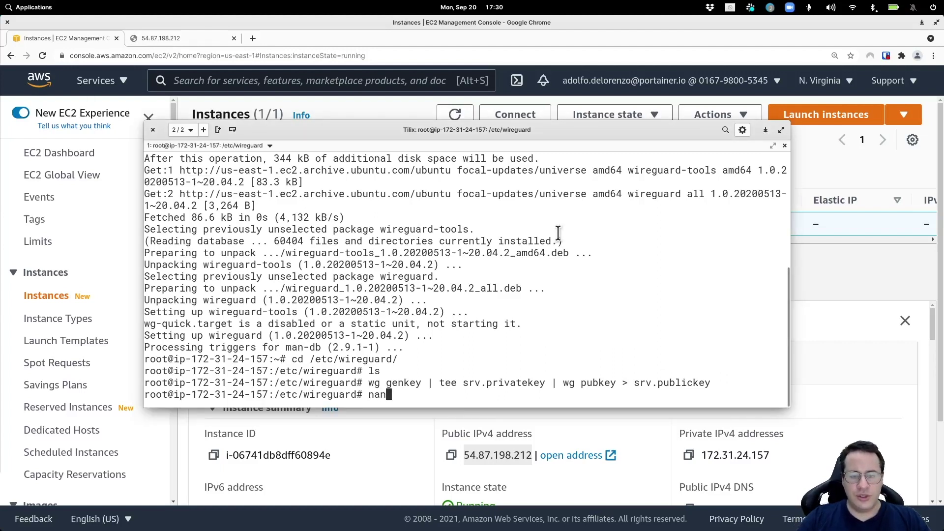
type("o wg0")
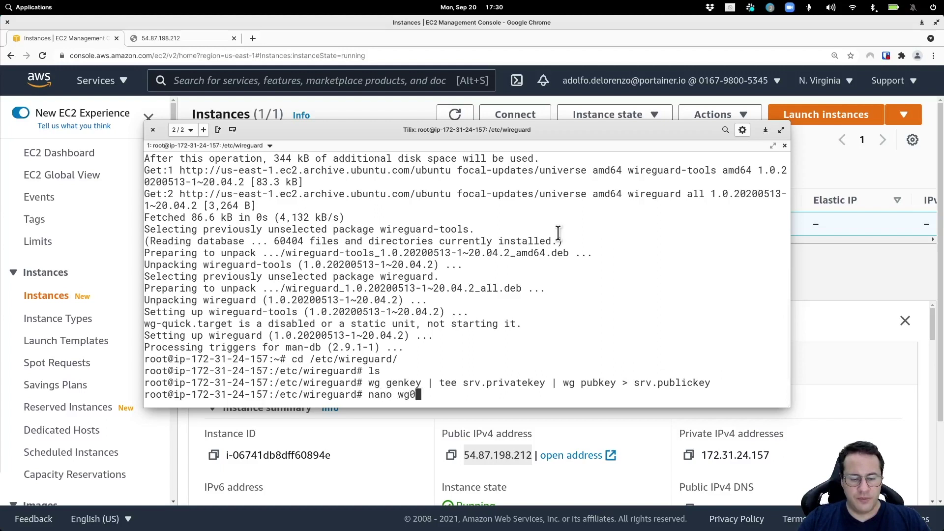
type(".")
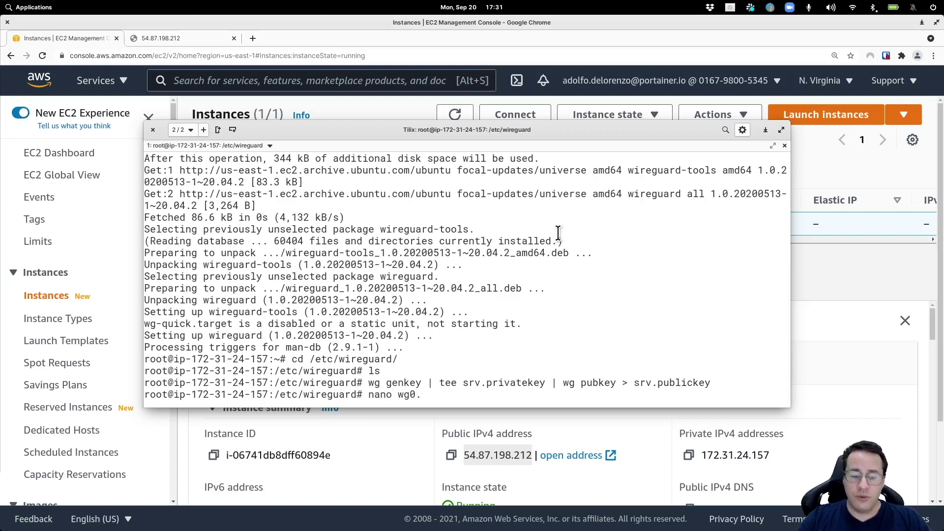
type("conf")
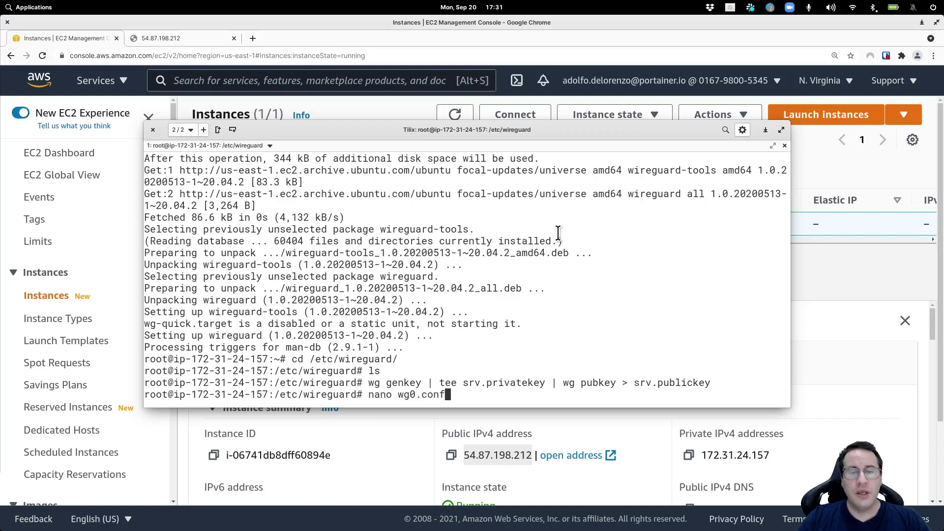
key("BackSpace")
key("BackSpace")
key("BackSpace")
key("BackSpace")
key("BackSpace")
key("BackSpace")
key("BackSpace")
key("BackSpace")
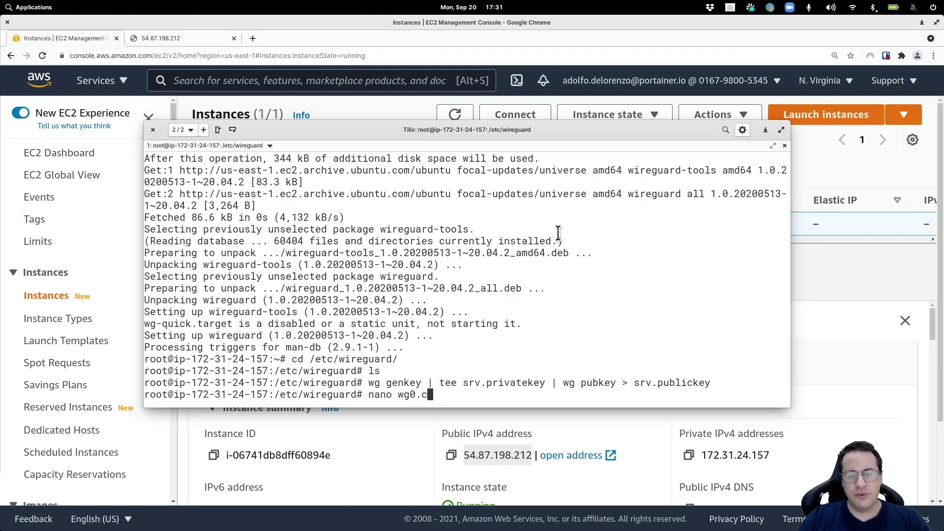
type("server.conf")
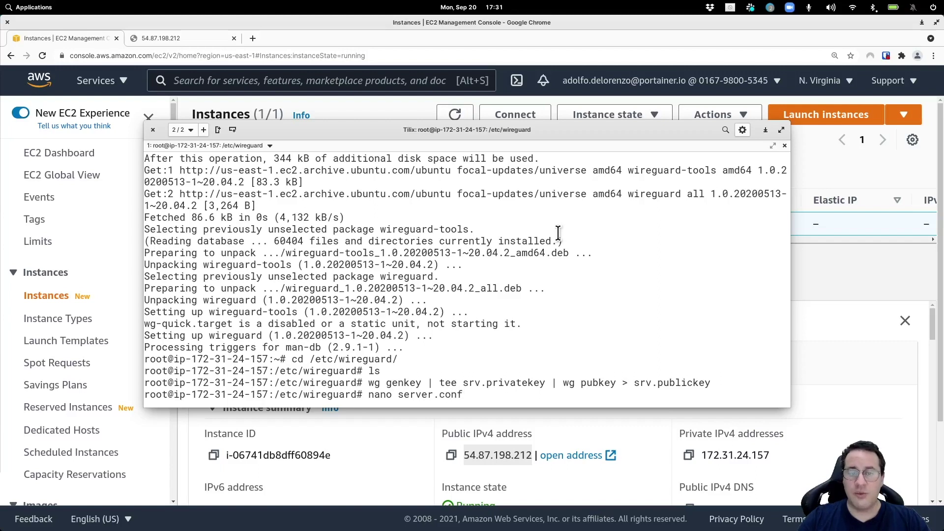
key("BackSpace")
key("BackSpace")
key("BackSpace")
key("BackSpace")
key("BackSpace")
key("BackSpace")
key("BackSpace")
key("BackSpace")
key("BackSpace")
key("BackSpace")
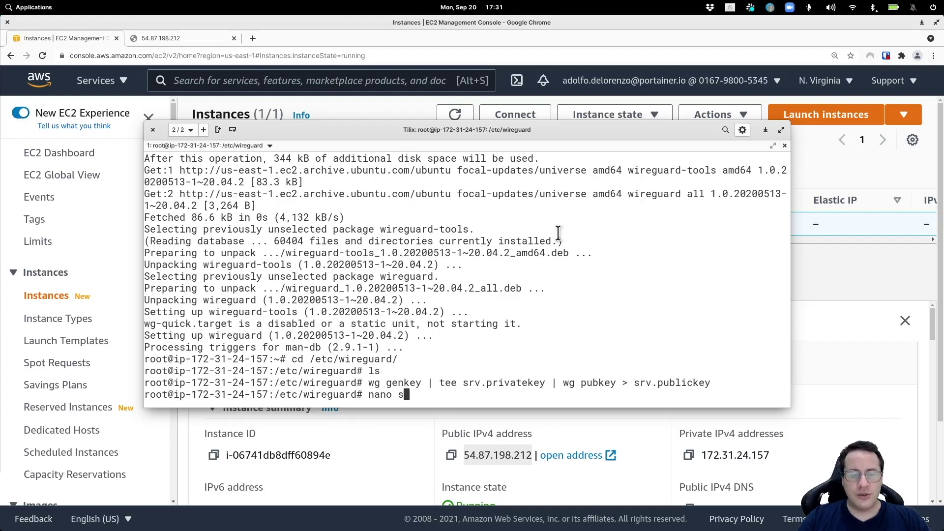
key("BackSpace")
type("wg0")
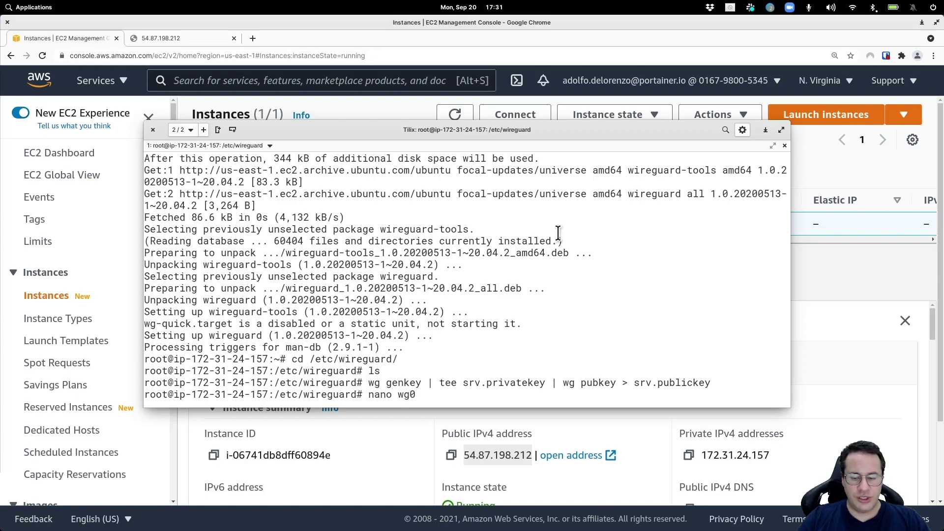
type(".conf")
Create wg0.conf with server address 192.168.10.10/24, port 51820, peer 192.168.10.11/32, and save it.
key("Return")
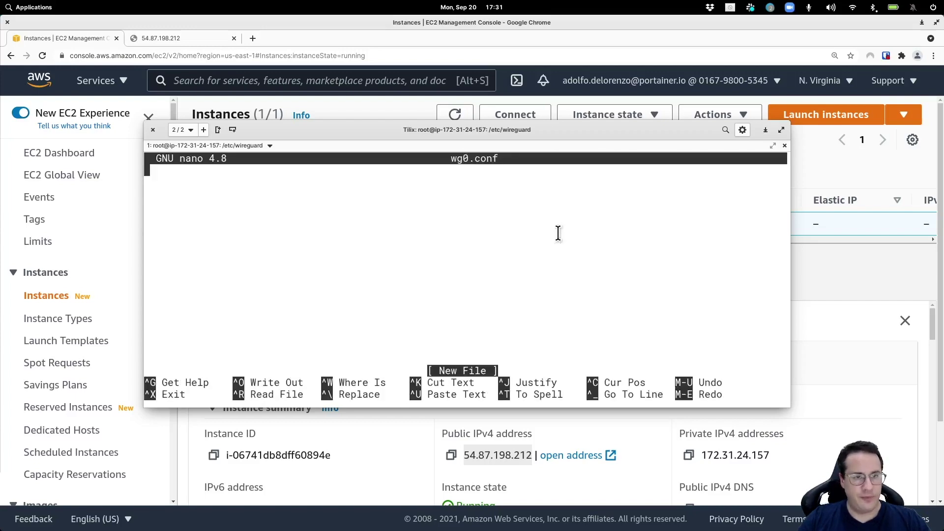
key("ctrl+shift+v")
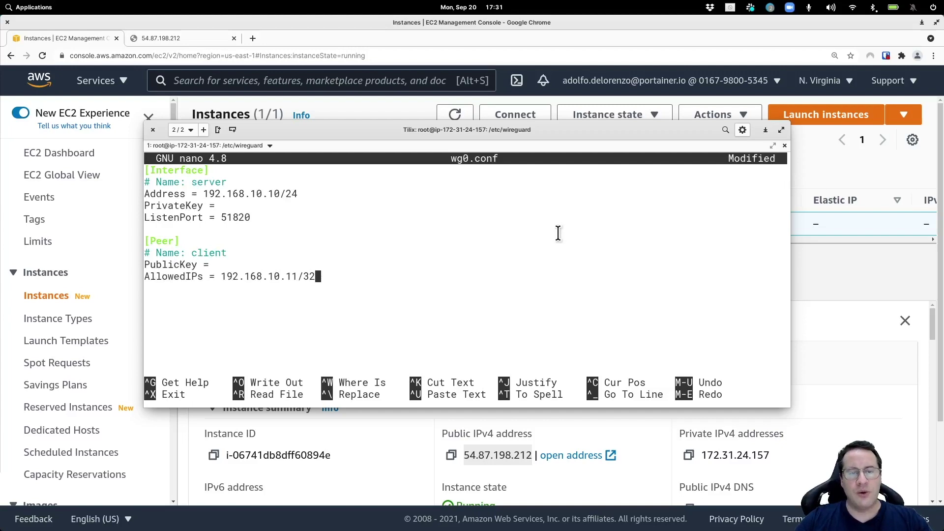
key("Up")
key("Up")
key("Up")
key("Up")
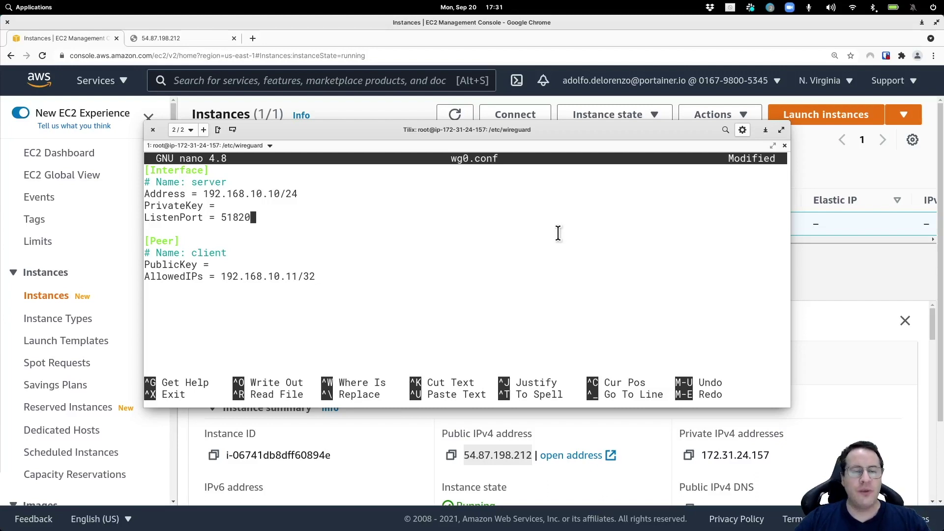
key("Up")
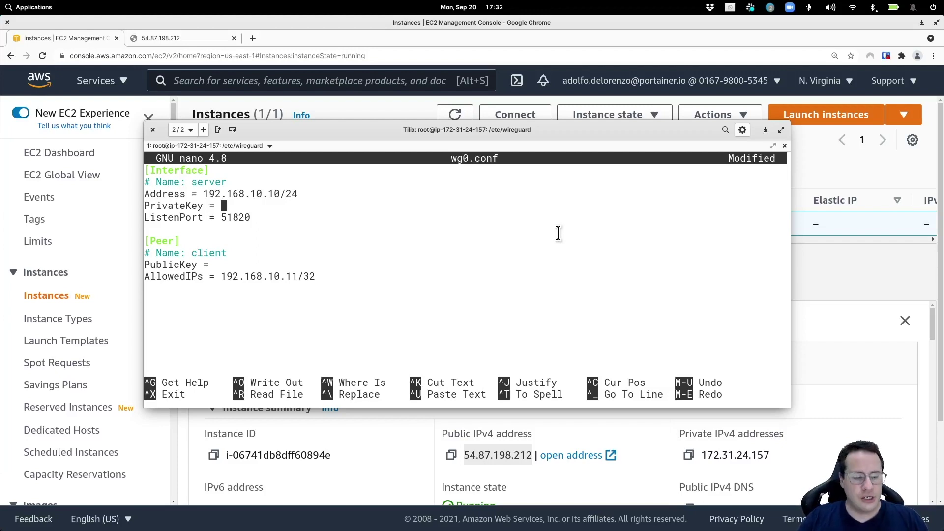
key("ctrl+s")
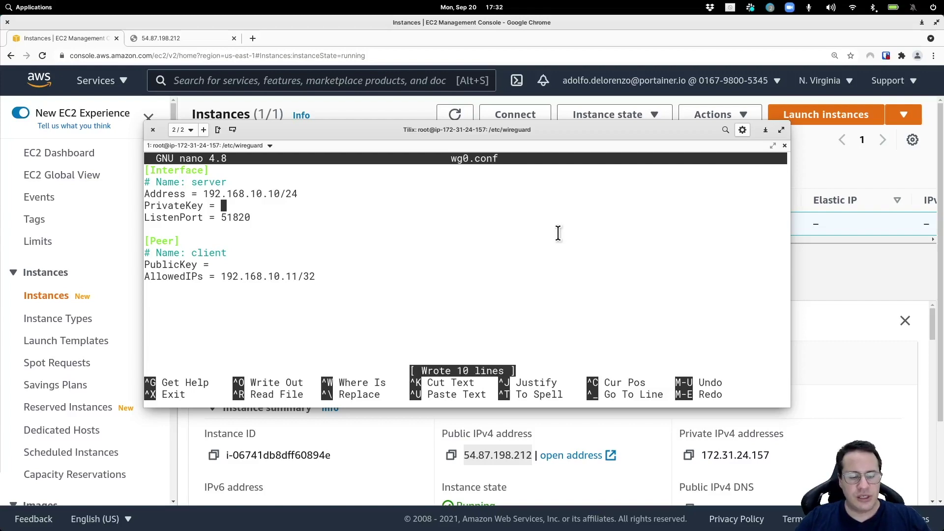
Leave the editor, print the server private key from srv.privatekey, and select it.
key("ctrl+x")
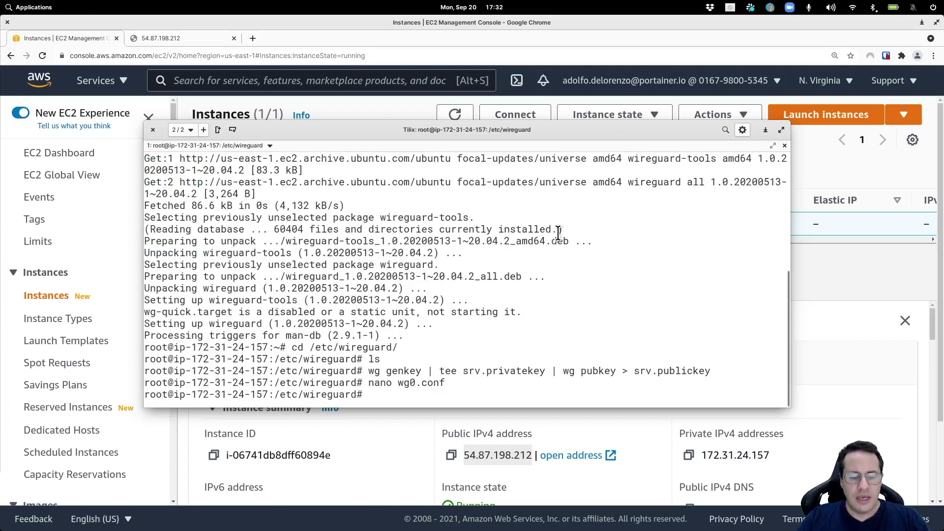
type("cat ")
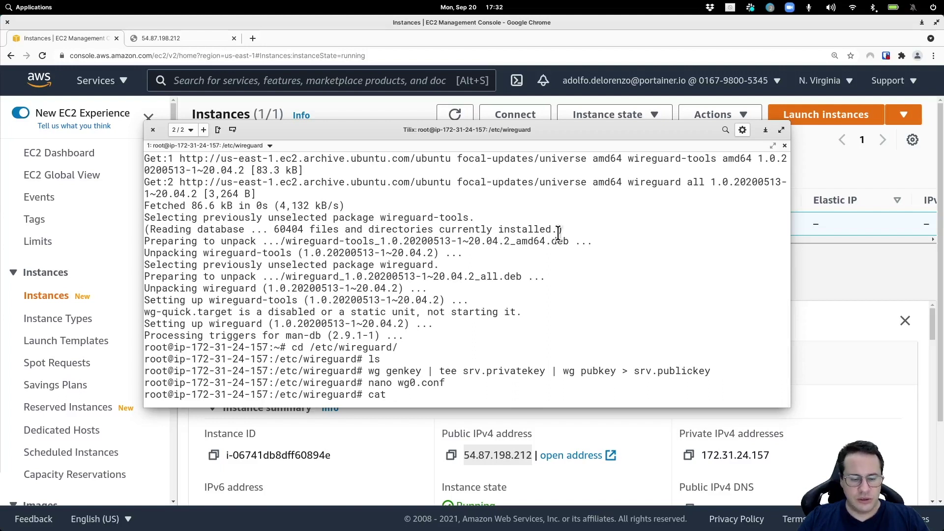
type("sr")
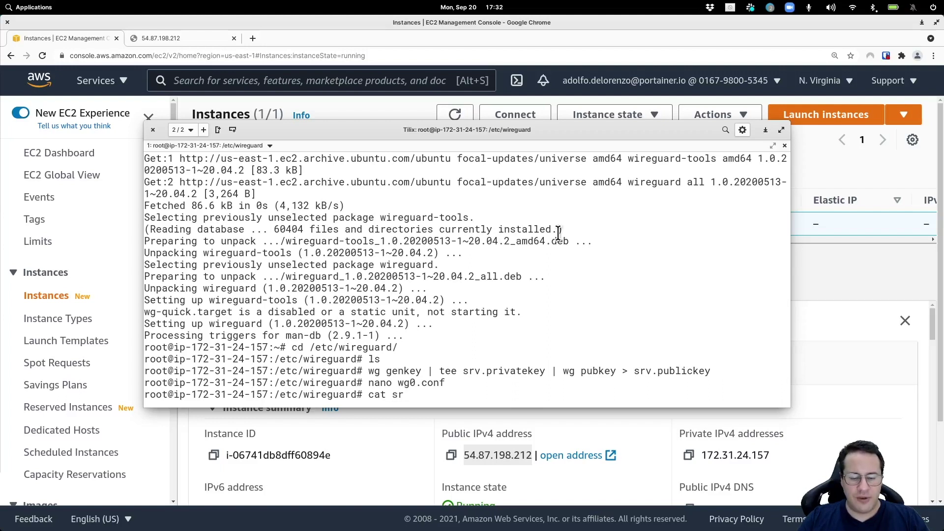
type("v.privatekey")
key("Return")
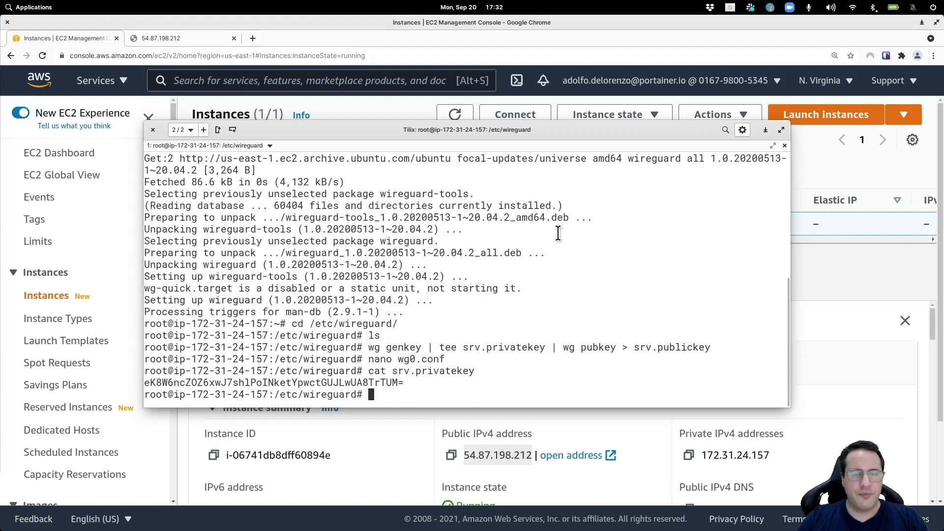
left_click_drag(405, 383, 140, 384)
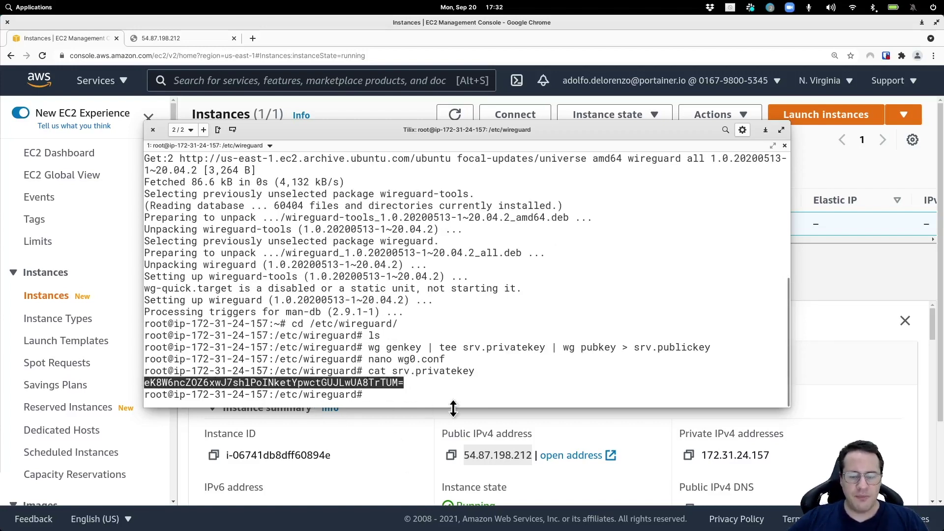
Paste the server private key after 'PrivateKey =' in wg0.conf and save the file.
key("Up")
key("Up")
key("Return")
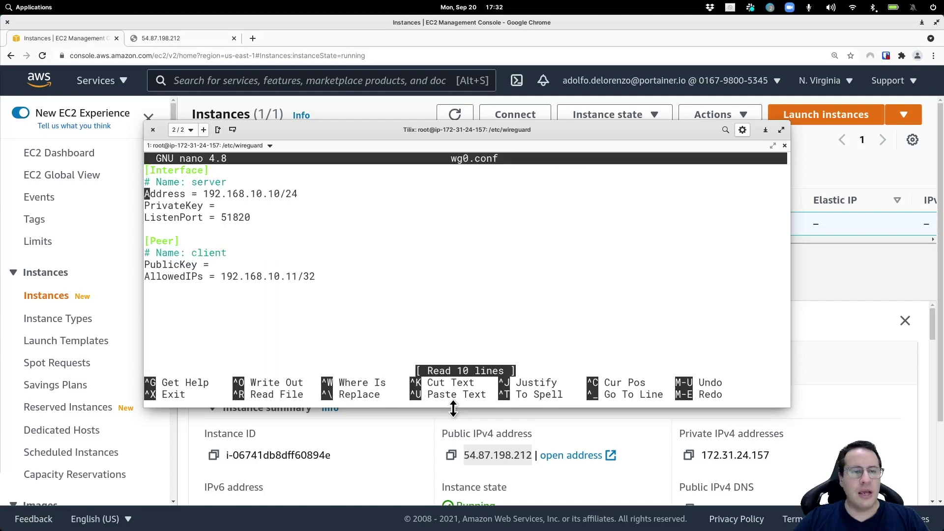
key("Down")
key("Down")
key("Up")
key("End")
key("ctrl+shift+v")
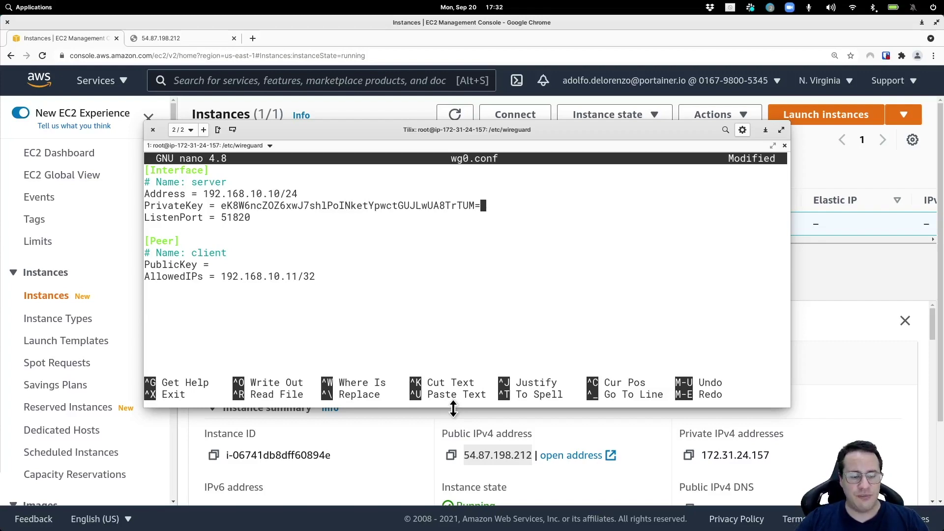
key("ctrl+x")
key("y")
key("Return")
Rerun the key-generation command with clt in place of srv to create clt.privatekey and clt.publickey.
key("Up")
key("Up")
key("Up")
key("Up")
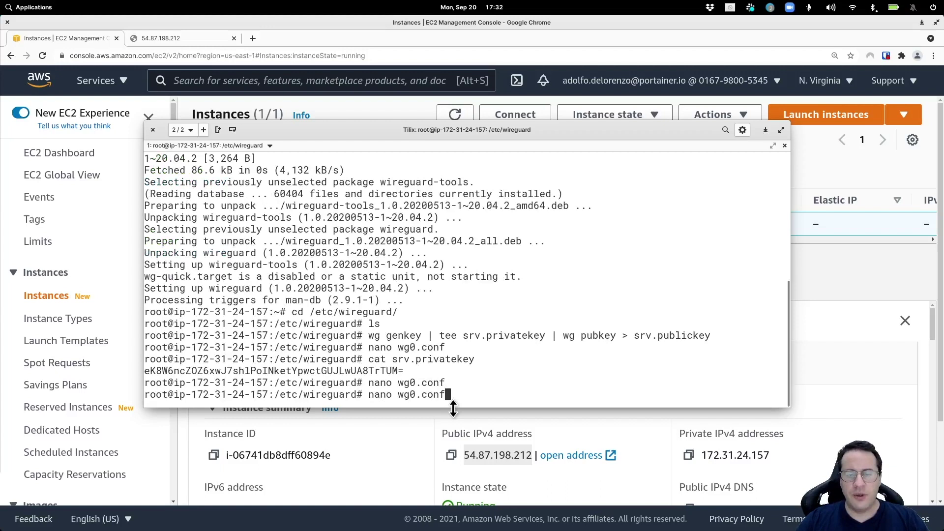
key("ctrl+Left")
key("ctrl+Left")
key("ctrl+Left")
key("ctrl+Left")
key("ctrl+Left")
key("ctrl+Left")
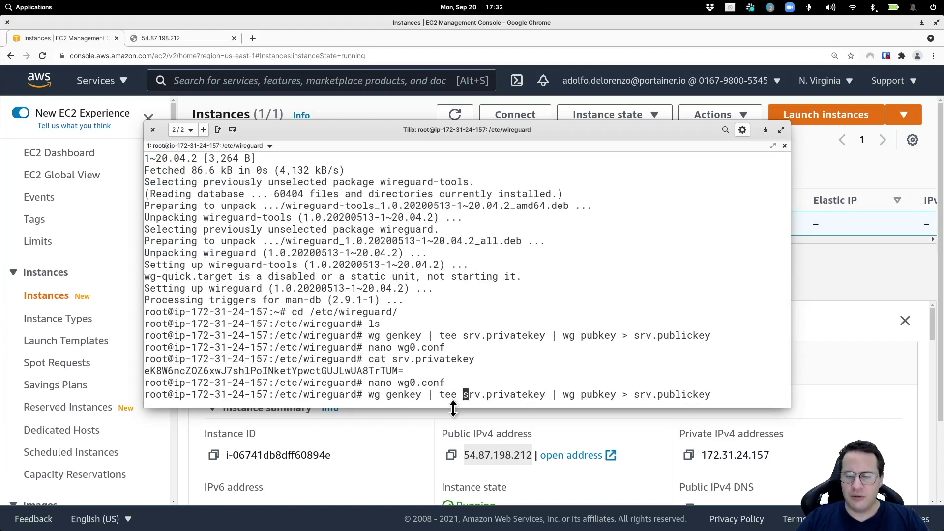
key("ctrl+Right")
key("BackSpace")
key("BackSpace")
key("BackSpace")
type("c")
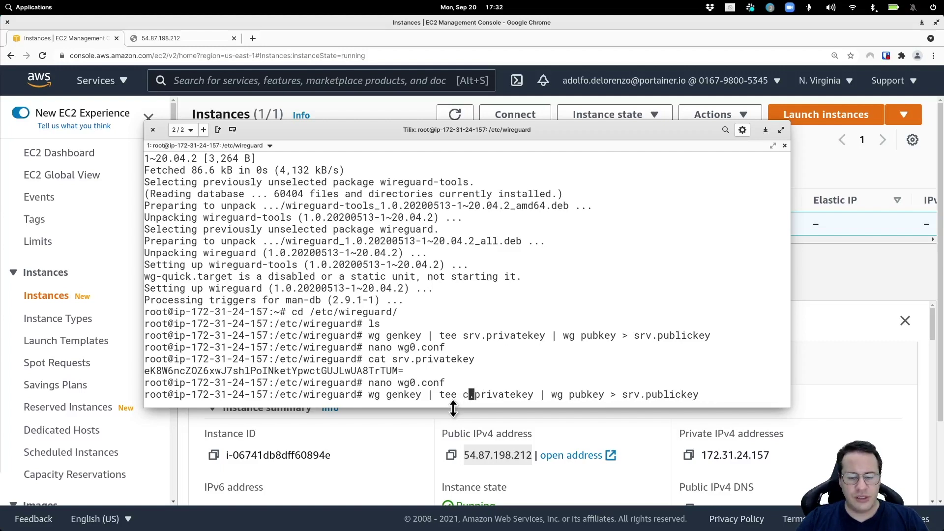
type("lt")
key("ctrl+Right")
key("ctrl+Right")
key("ctrl+Right")
key("ctrl+Right")
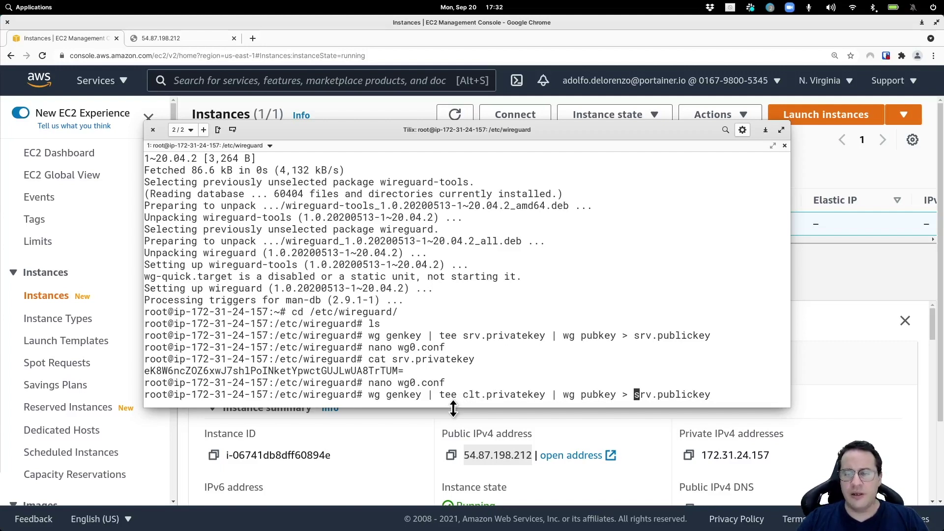
key("Right")
key("Right")
key("Right")
key("BackSpace")
key("BackSpace")
key("BackSpace")
type("c")
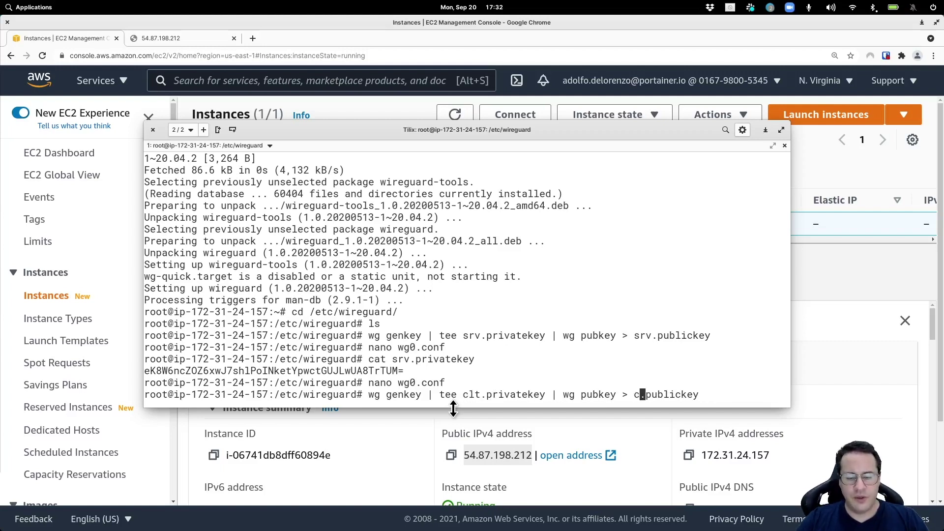
type("lt")
key("Return")
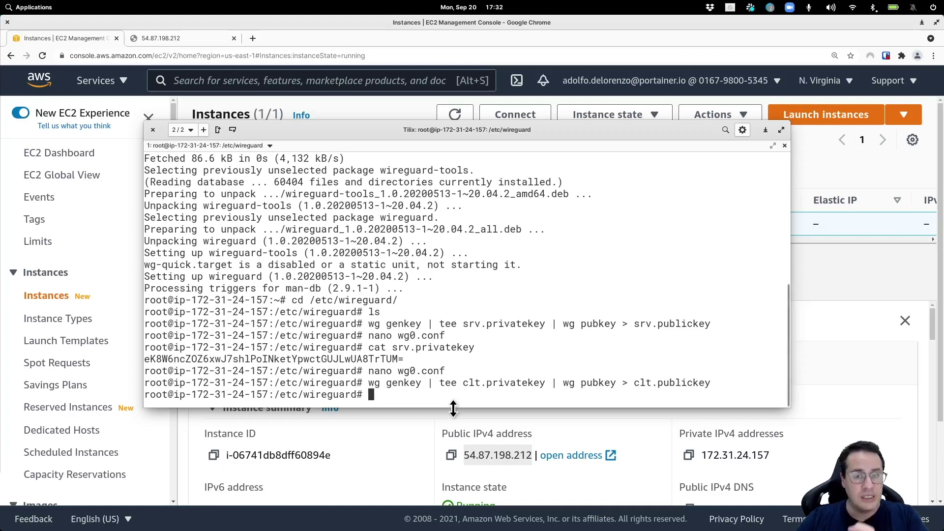
Print clt.publickey and copy the client public key.
type("cat ")
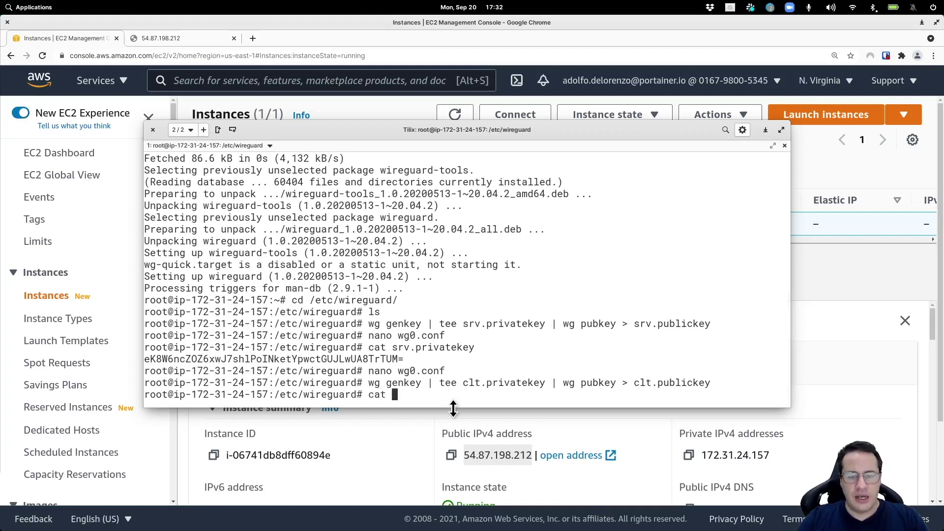
type("ct")
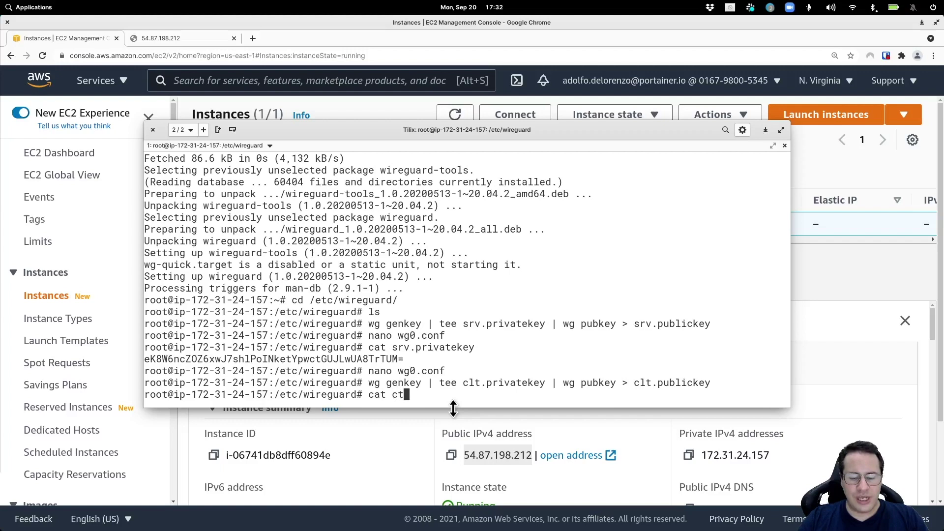
key("BackSpace")
type("lt.p")
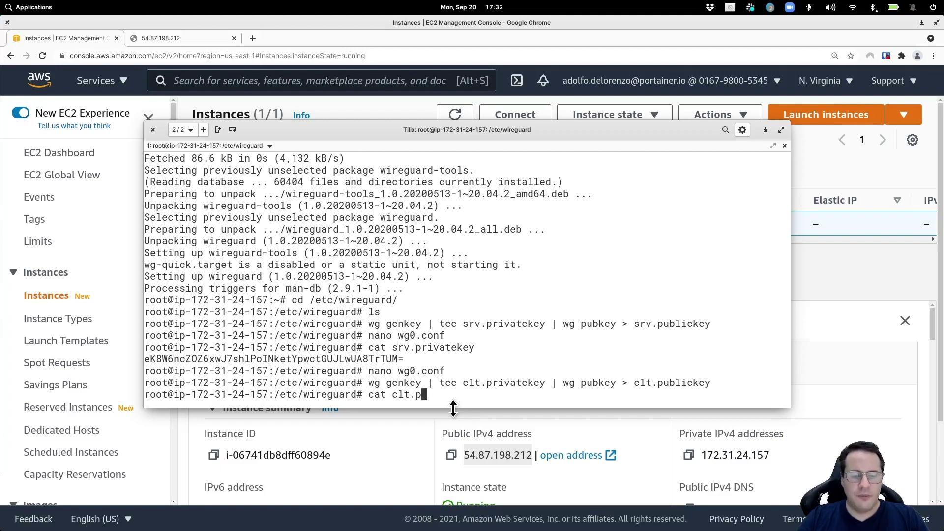
key("Tab")
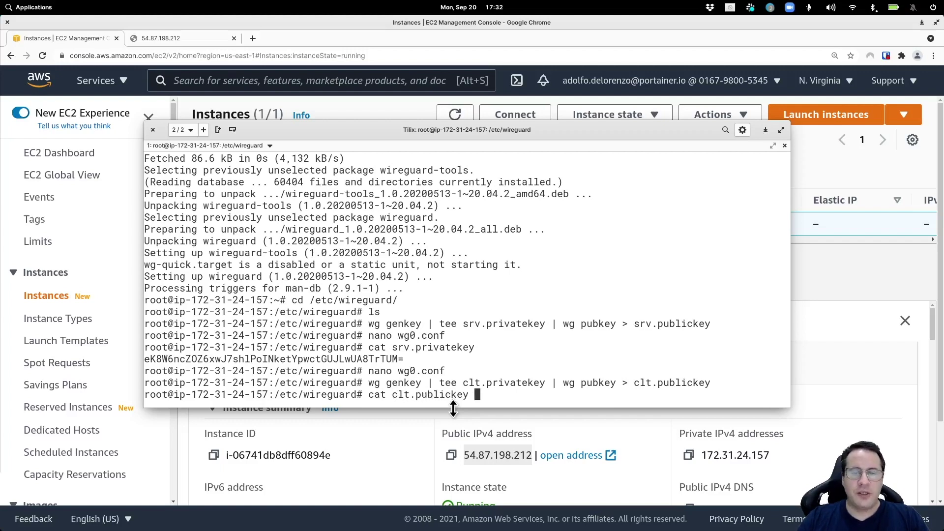
key("Return")
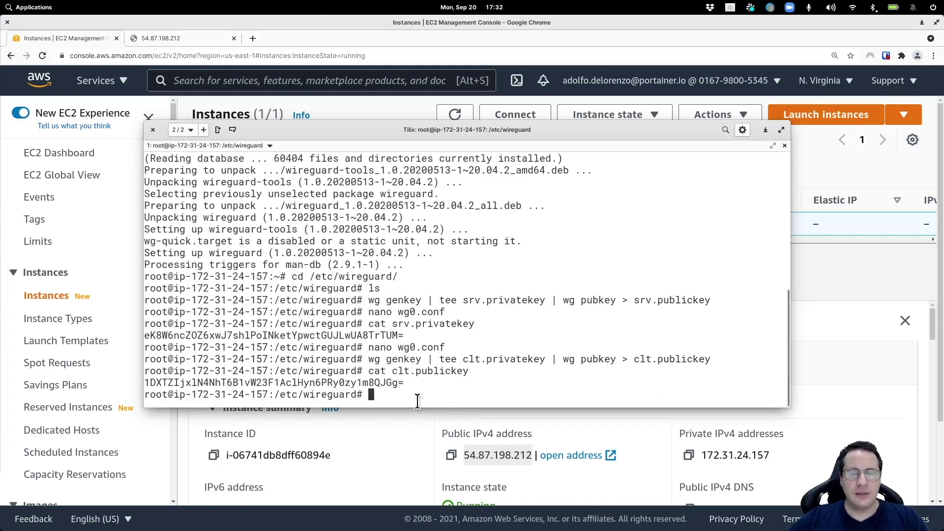
left_click_drag(405, 384, 144, 384)
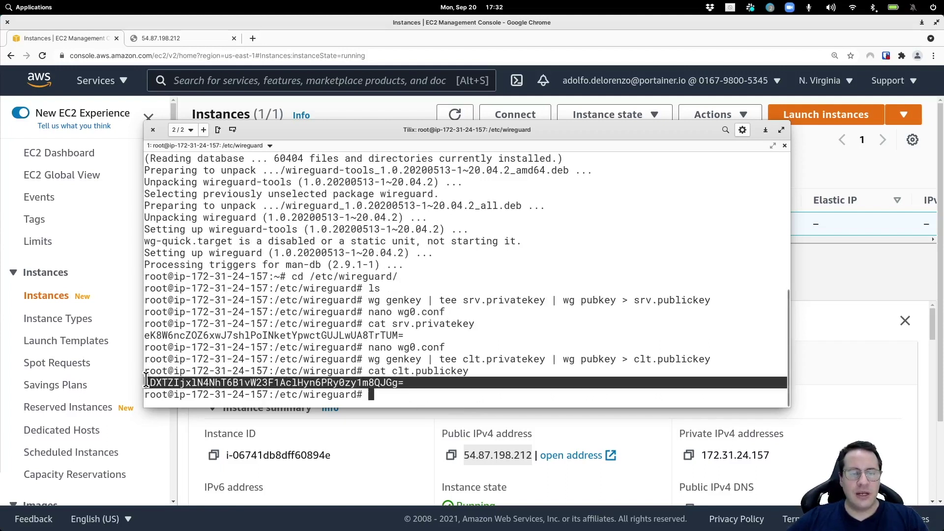
right_click(147, 384)
left_click(164, 302)
left_click(419, 384)
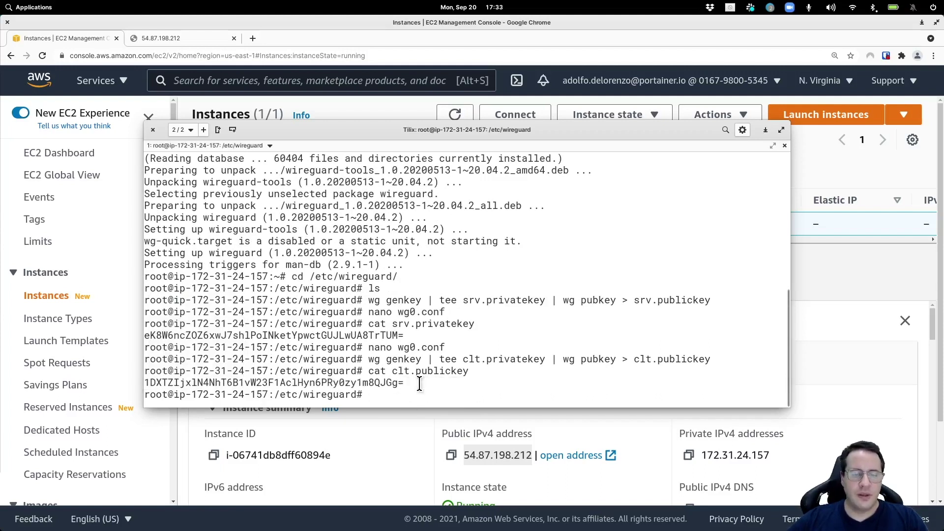
Paste the client public key onto the Peer 'PublicKey =' line of wg0.conf and save it.
type("nano wg0.conf")
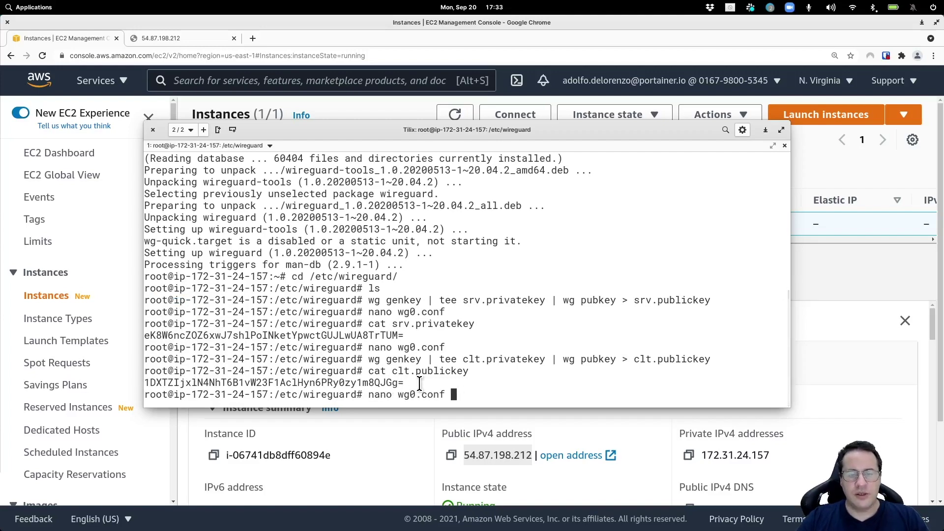
key("Return")
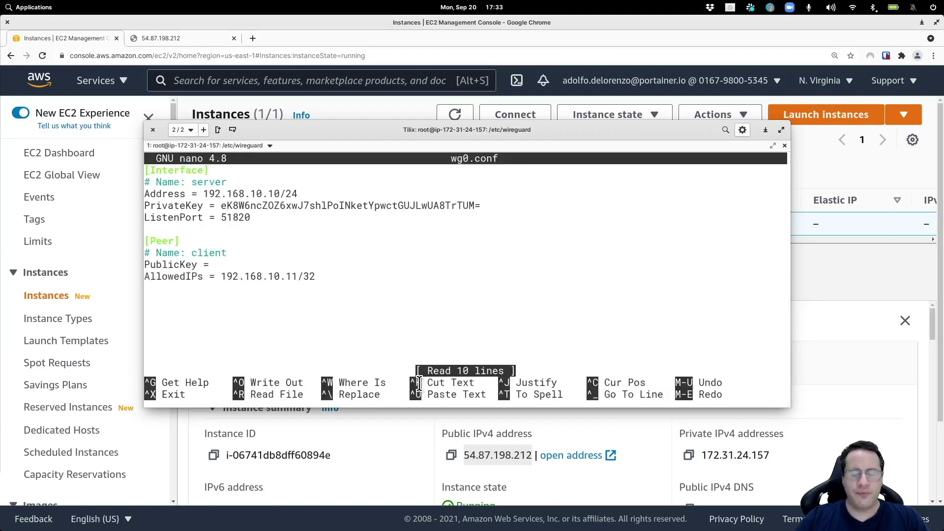
key("Down")
key("Down")
key("Down")
key("Down")
key("Down")
key("Down")
key("Down")
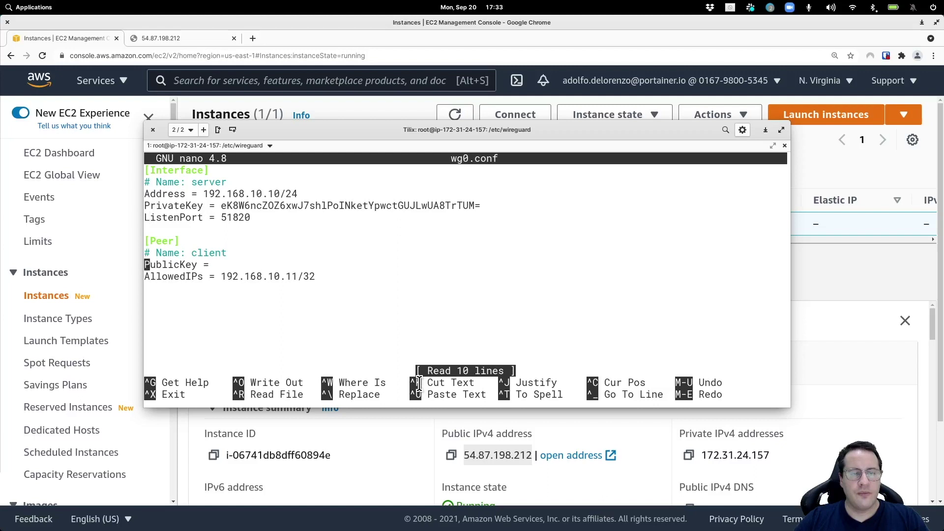
key("End")
key("ctrl+shift+v")
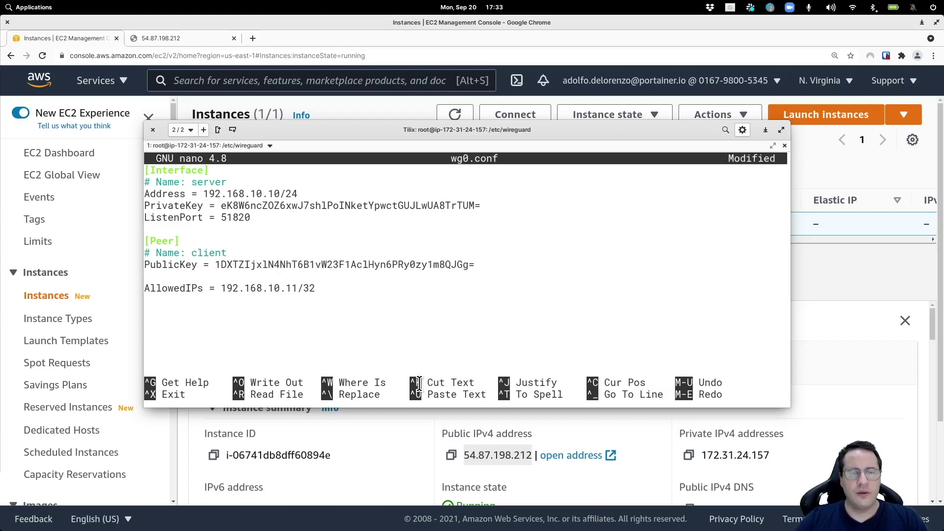
key("BackSpace")
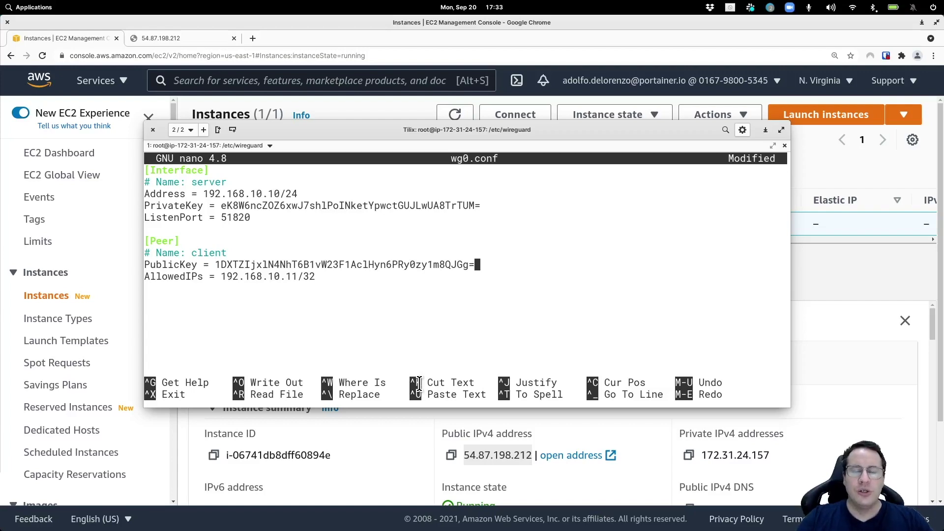
key("ctrl+o")
key("Return")
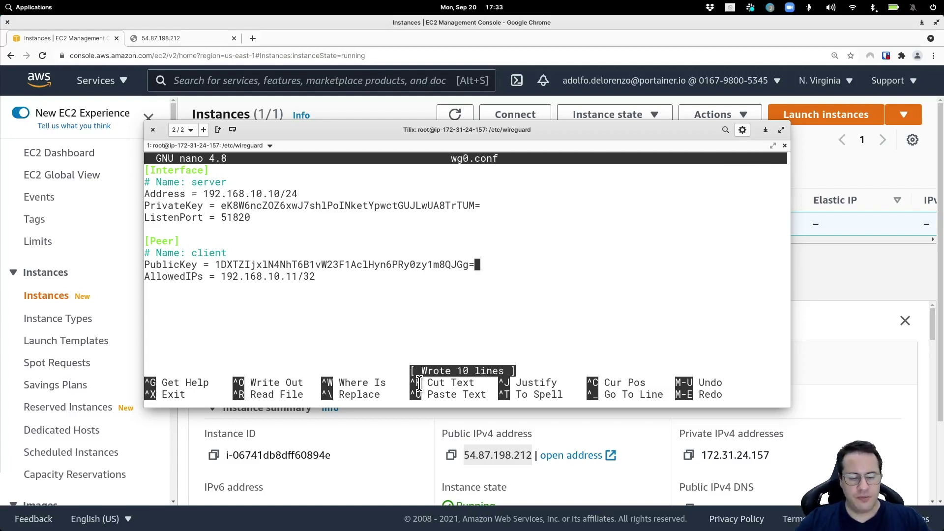
key("ctrl+x")
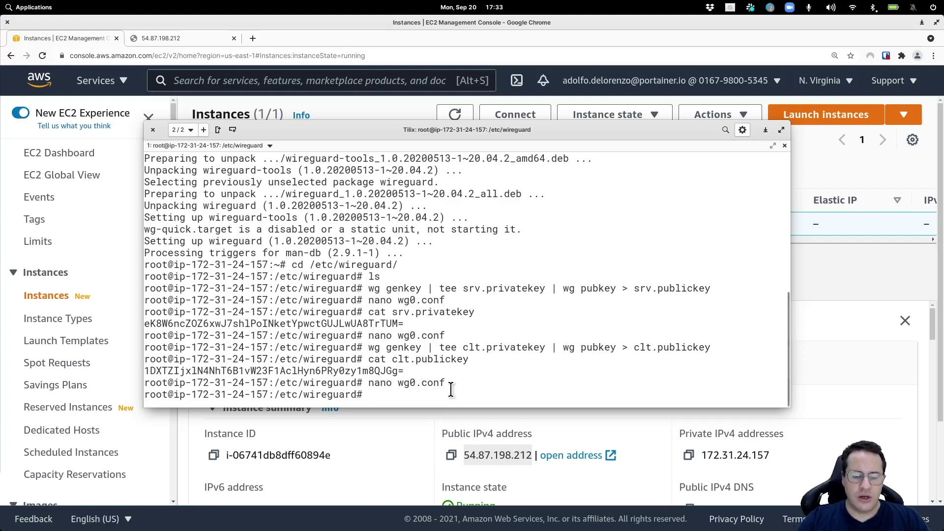
Print the client private key with cat clt.privatekey and select it for copying.
type("nano")
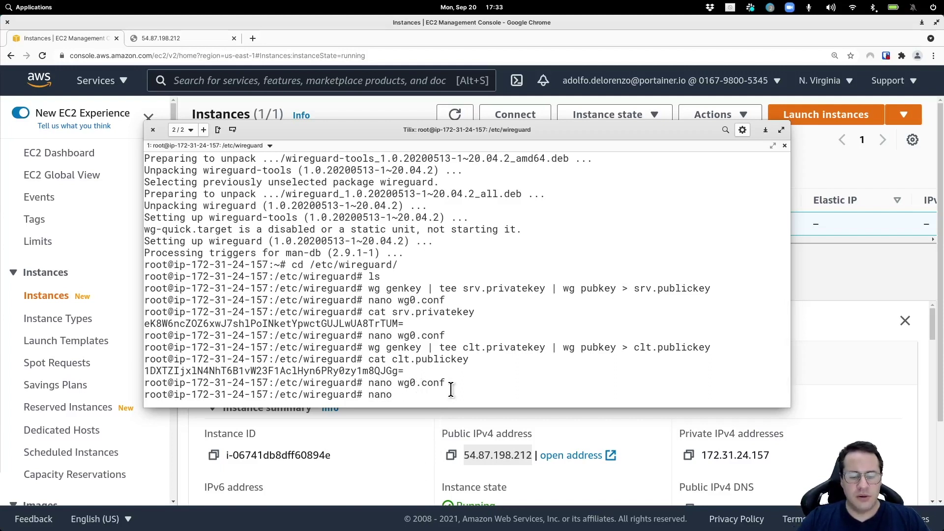
type(" client")
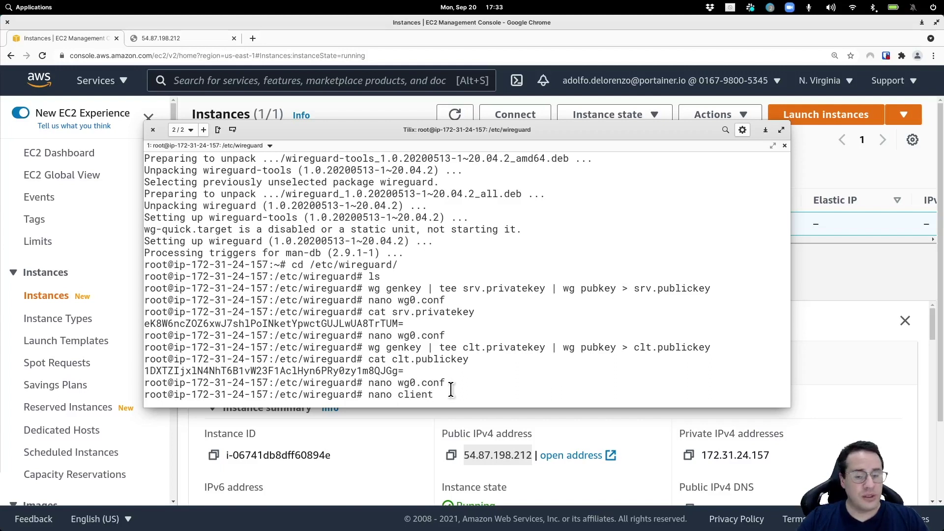
type(".con")
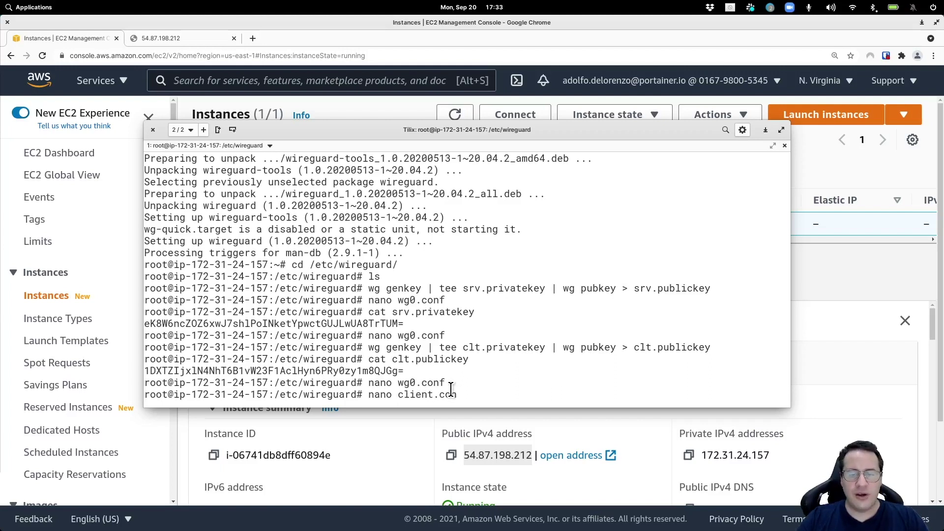
key("BackSpace")
key("BackSpace")
key("BackSpace")
key("BackSpace")
key("BackSpace")
key("BackSpace")
key("BackSpace")
key("BackSpace")
key("BackSpace")
key("BackSpace")
key("BackSpace")
key("BackSpace")
key("BackSpace")
key("BackSpace")
key("BackSpace")
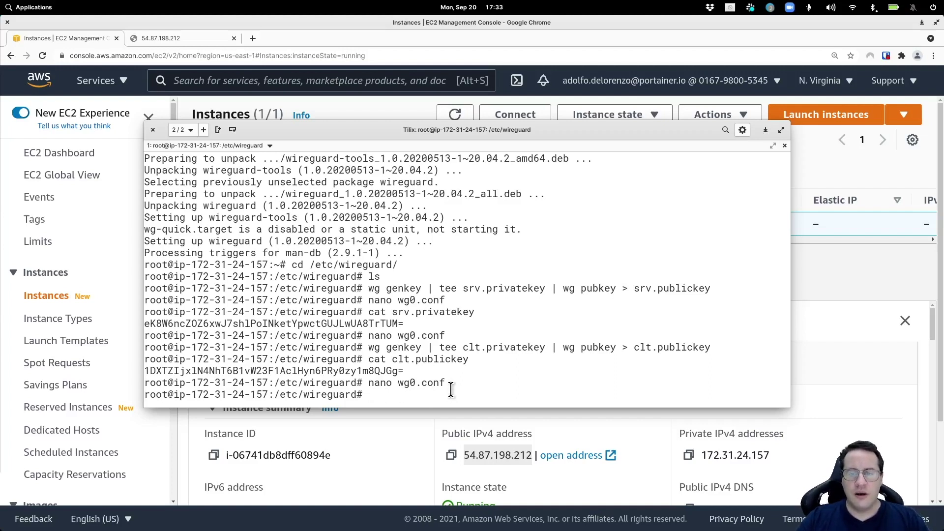
type("cat ")
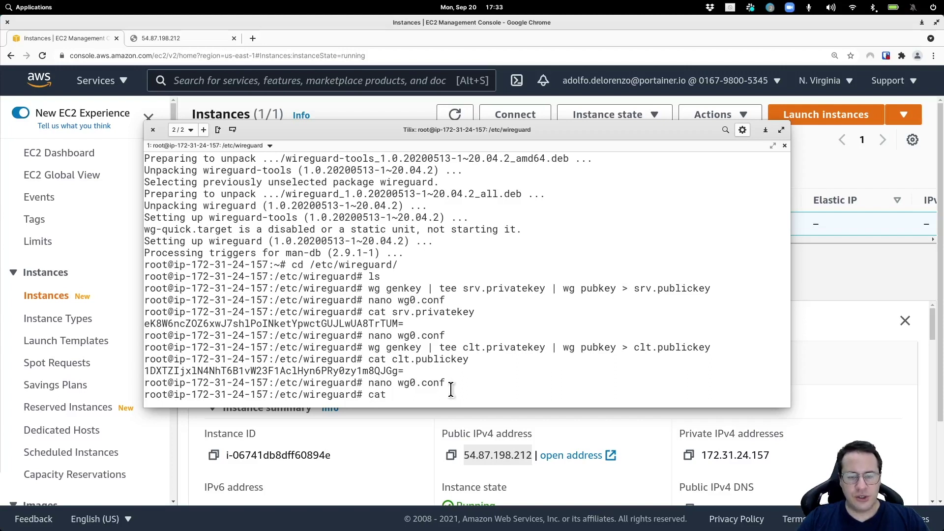
type("clt.pr")
key("Tab")
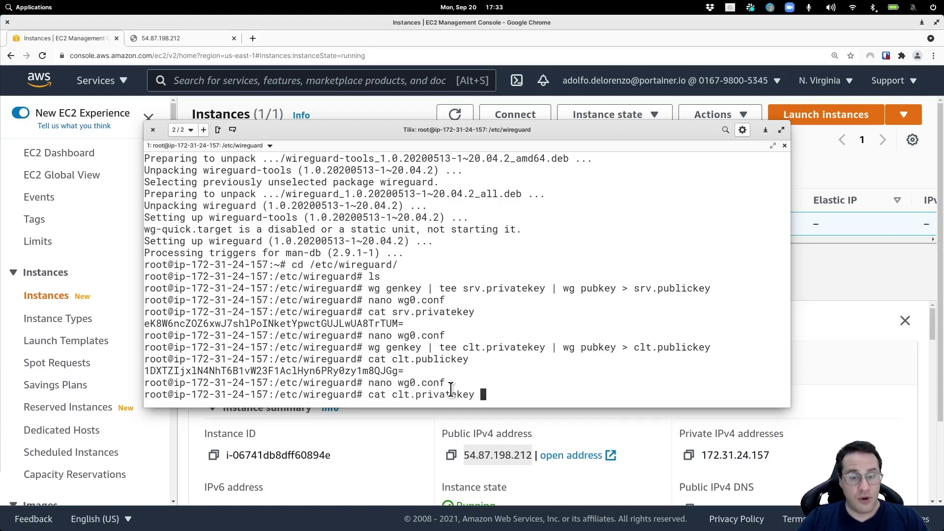
key("Return")
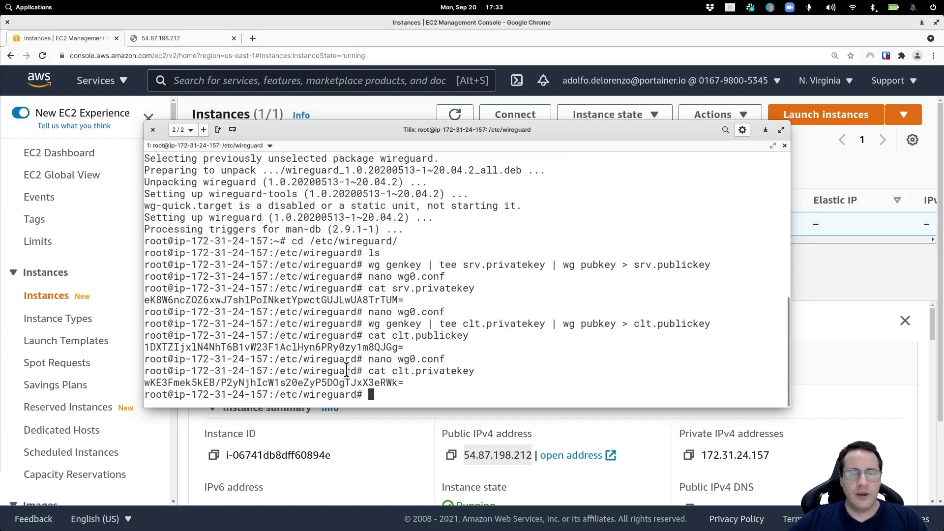
left_click_drag(404, 383, 144, 383)
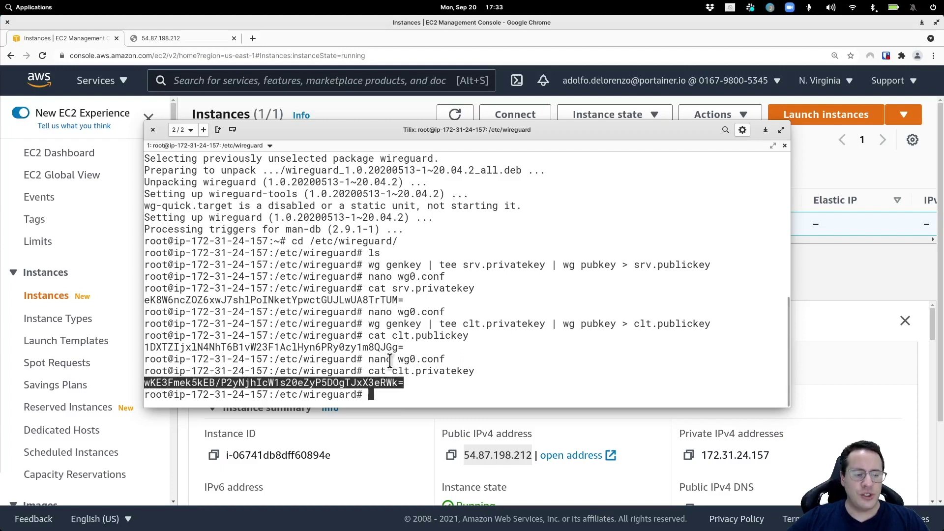
type("nano cl")
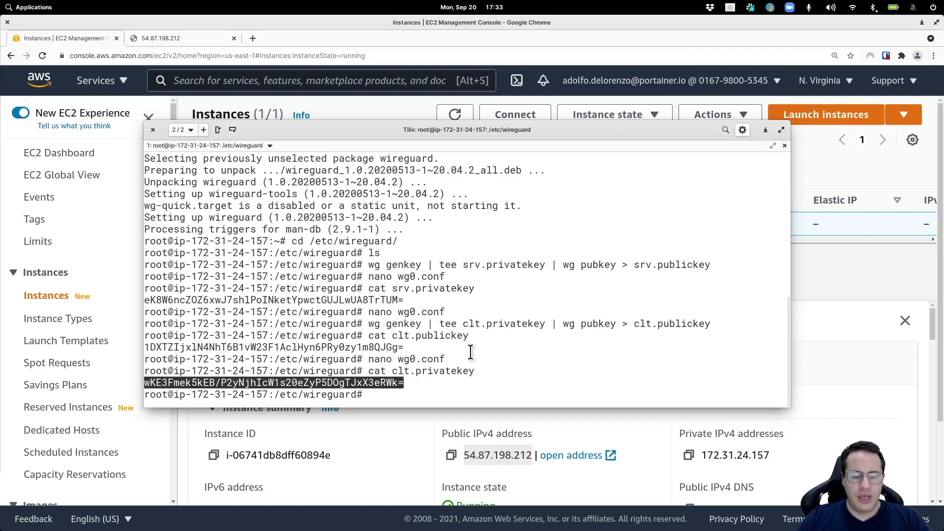
type("ient.conf")
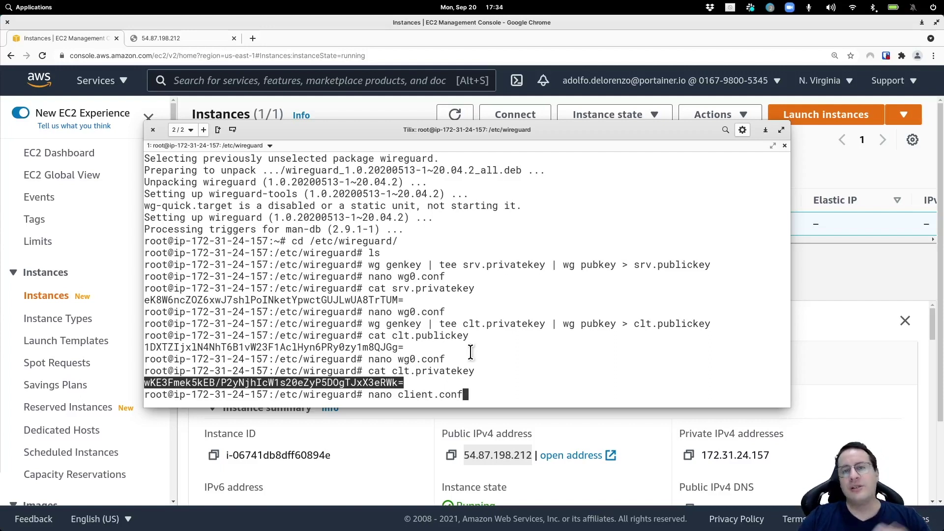
Open the new client.conf and paste the client private key followed by the client config template.
key("Return")
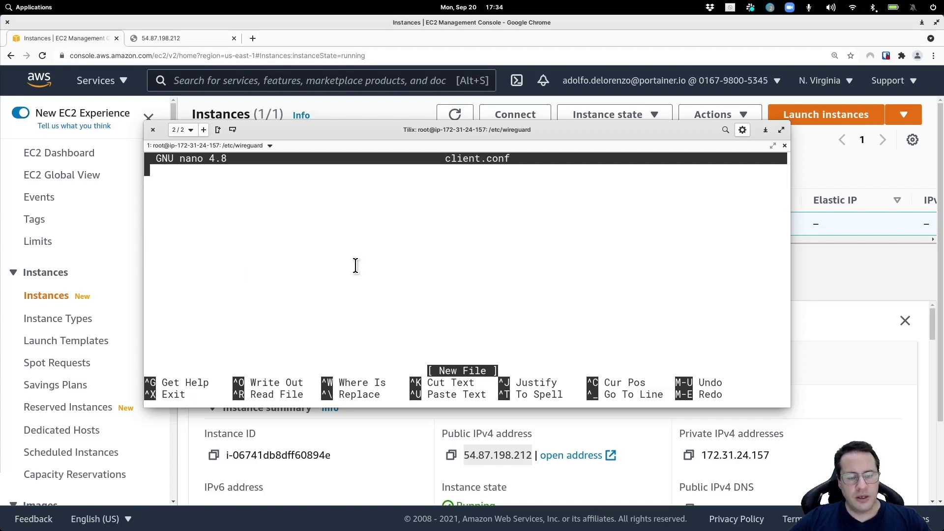
key("ctrl+shift+v")
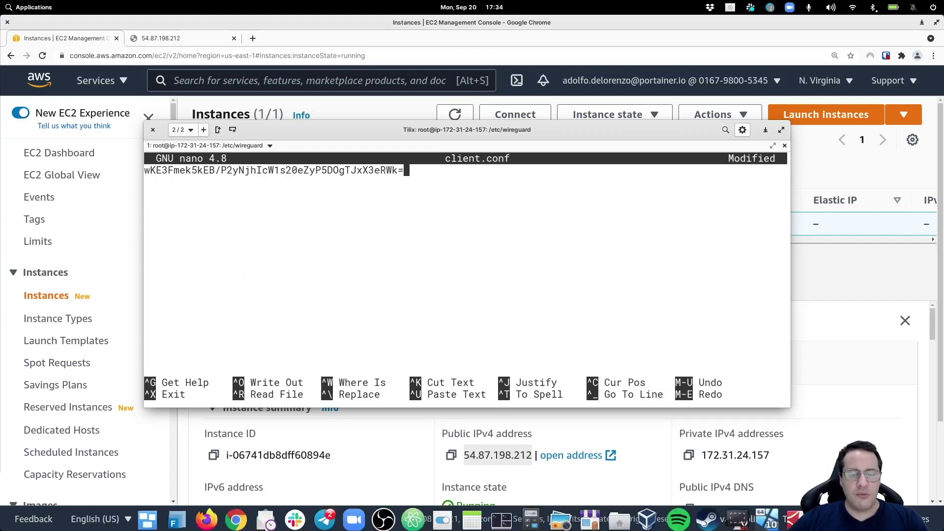
left_click(268, 524)
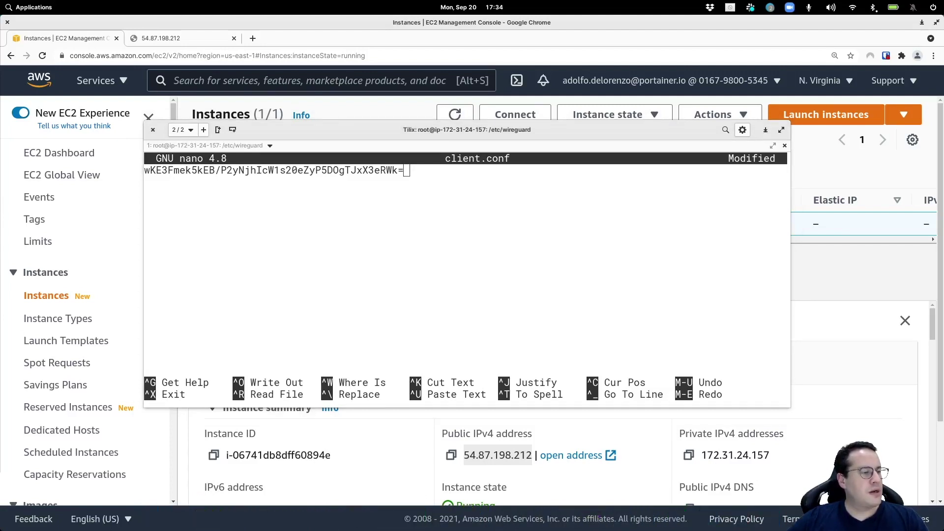
left_click(396, 234)
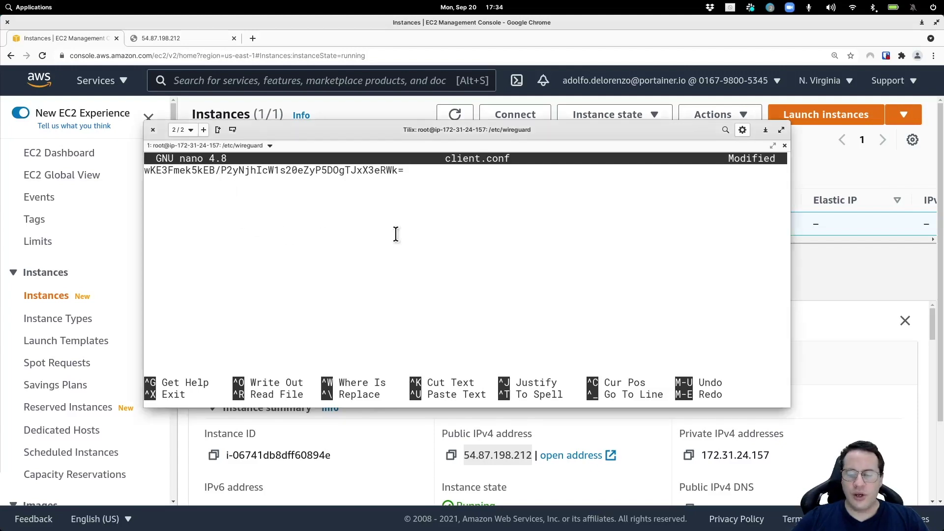
key("Return")
key("Return")
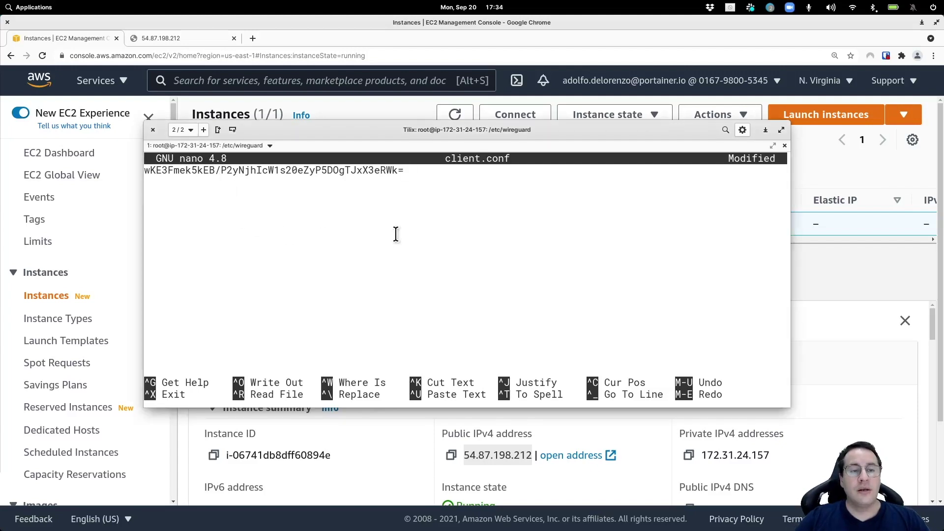
key("ctrl+shift+v")
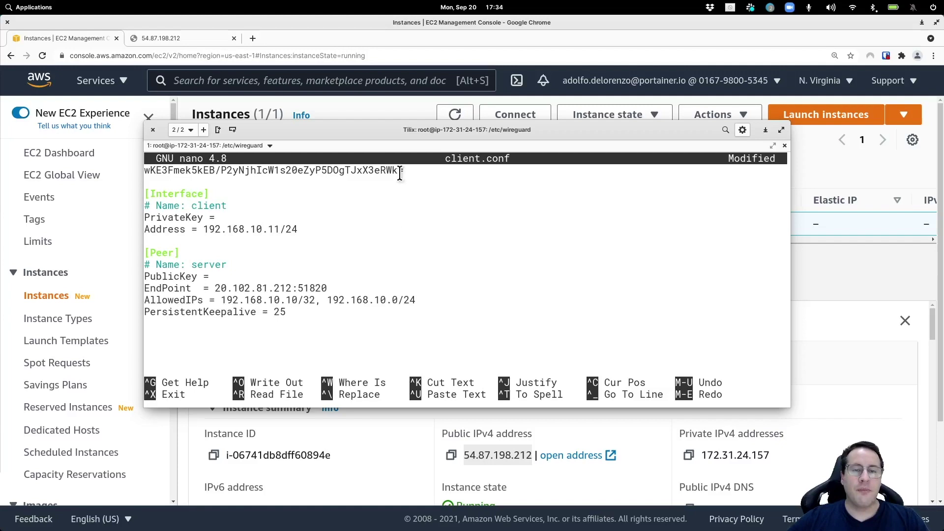
Move the key after 'PrivateKey =', delete the stray top line, and save client.conf.
left_click_drag(404, 170, 137, 165)
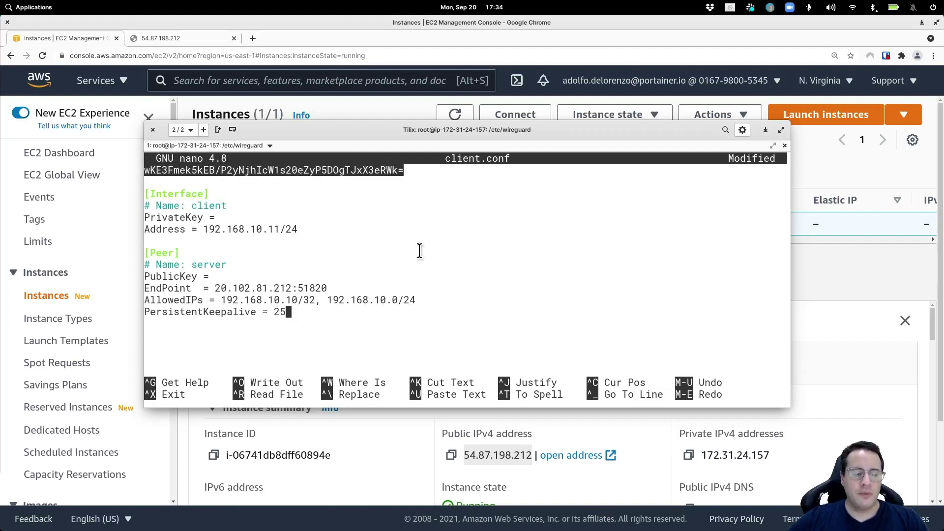
left_click(338, 220)
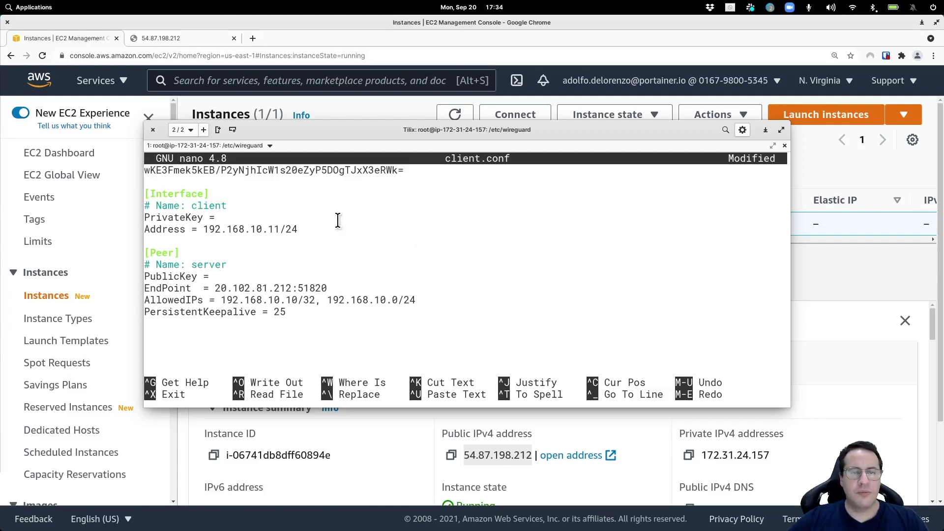
key("Down")
key("Up")
key("Up")
key("Up")
key("Up")
key("Up")
key("Up")
key("Up")
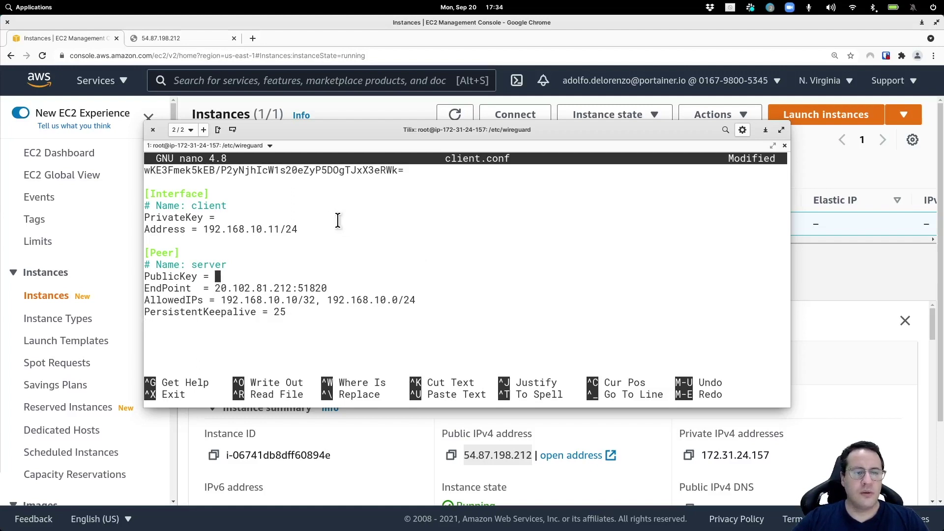
key("Up")
key("Up")
key("ctrl+shift+v")
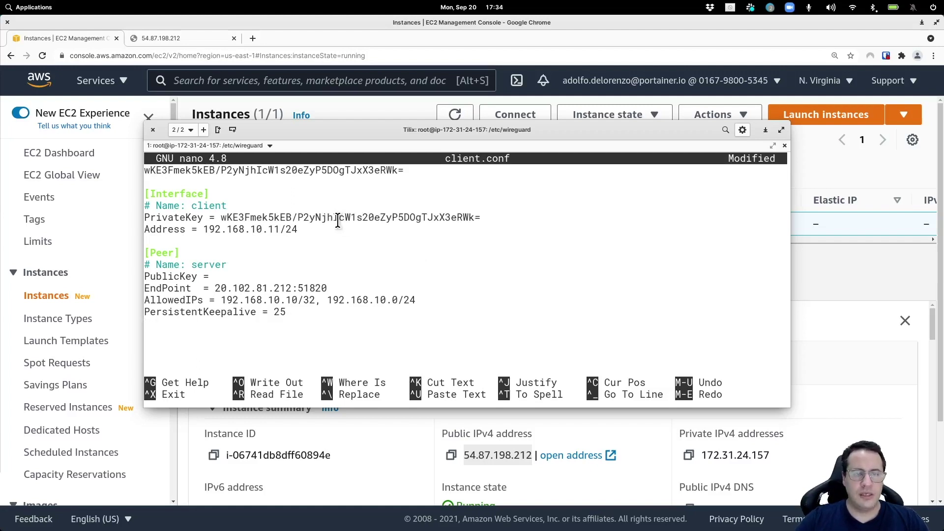
key("Up")
key("Up")
key("Up")
key("Up")
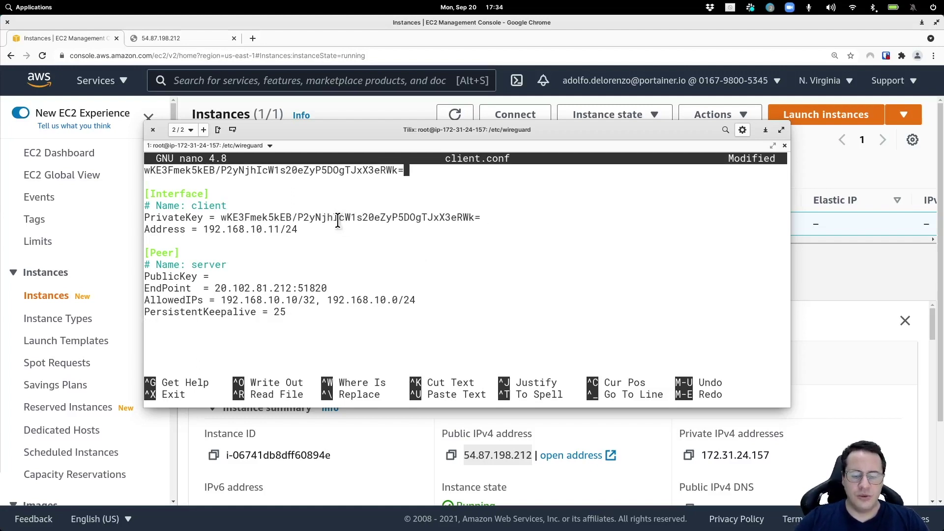
key("ctrl+k")
key("ctrl+k")
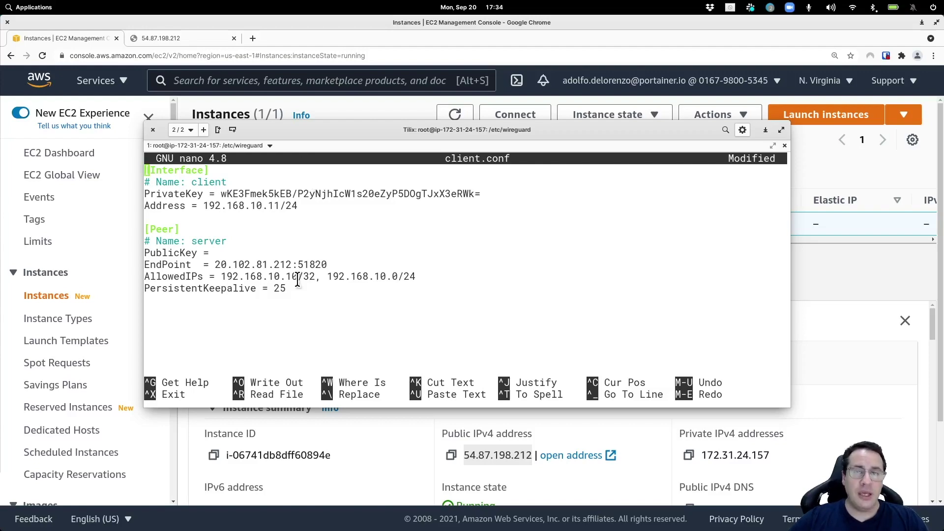
key("ctrl+o")
key("Return")
Exit nano, print srv.publickey and copy the server's public key.
key("ctrl+x")
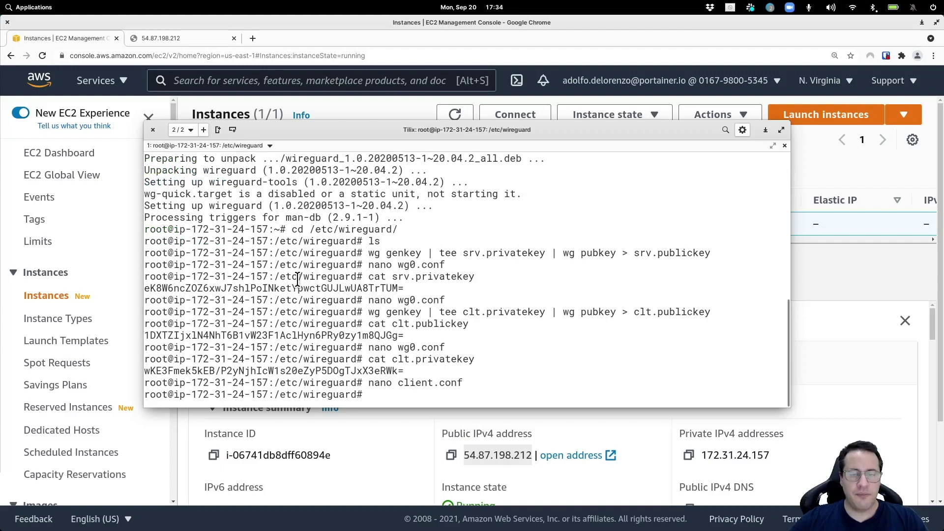
type("cat srv.p")
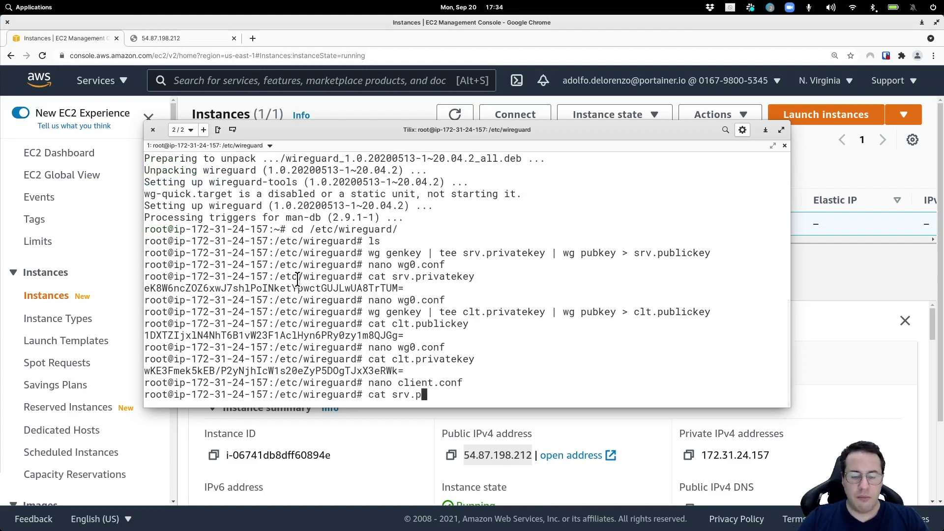
type("ublickey")
key("Return")
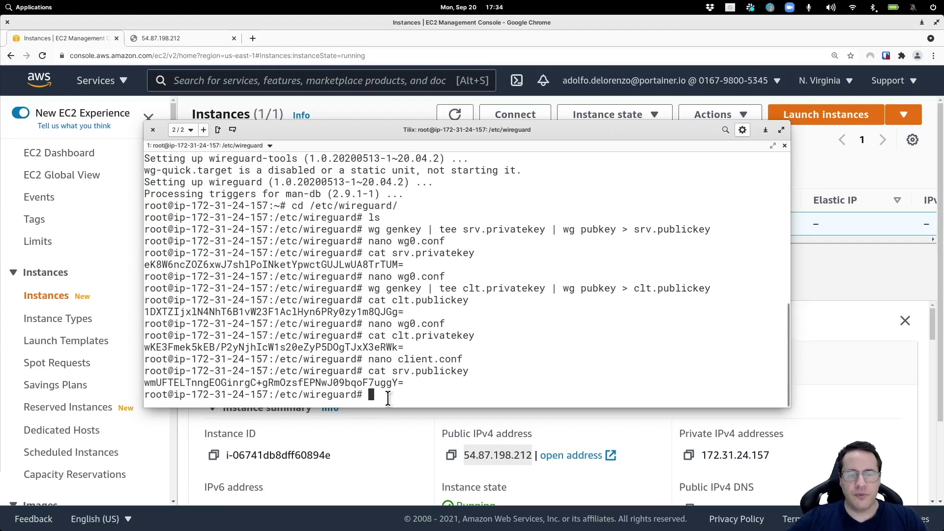
left_click_drag(404, 383, 142, 385)
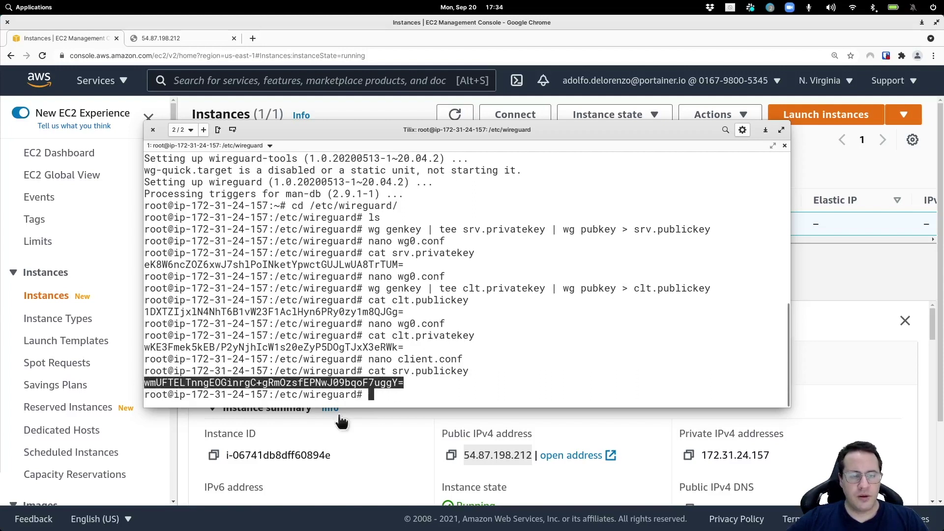
Insert the server public key after PublicKey = in client.conf and save the file.
type("nano ")
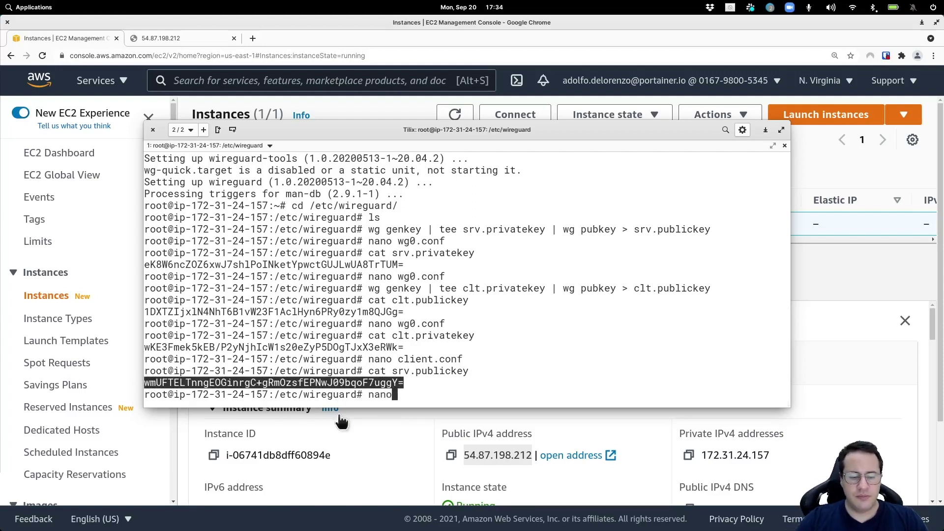
type("cl")
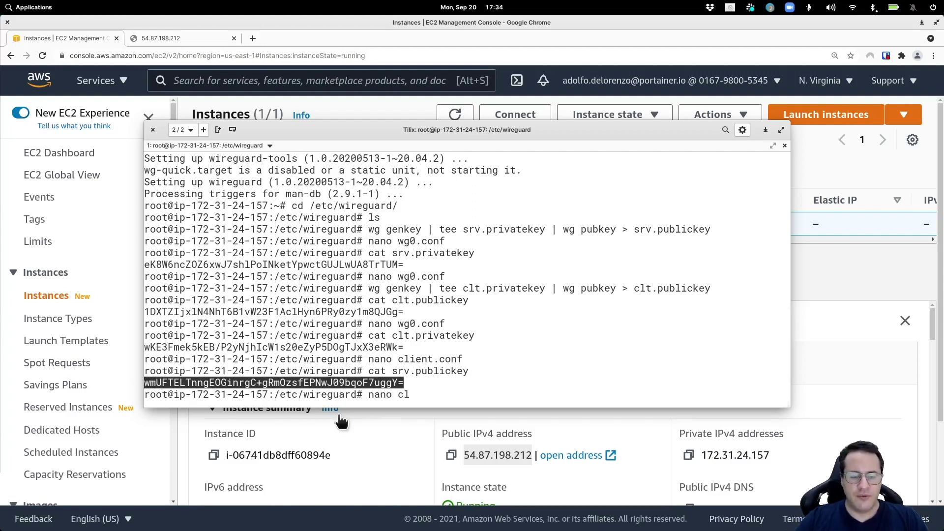
type("ient.conf")
key("Return")
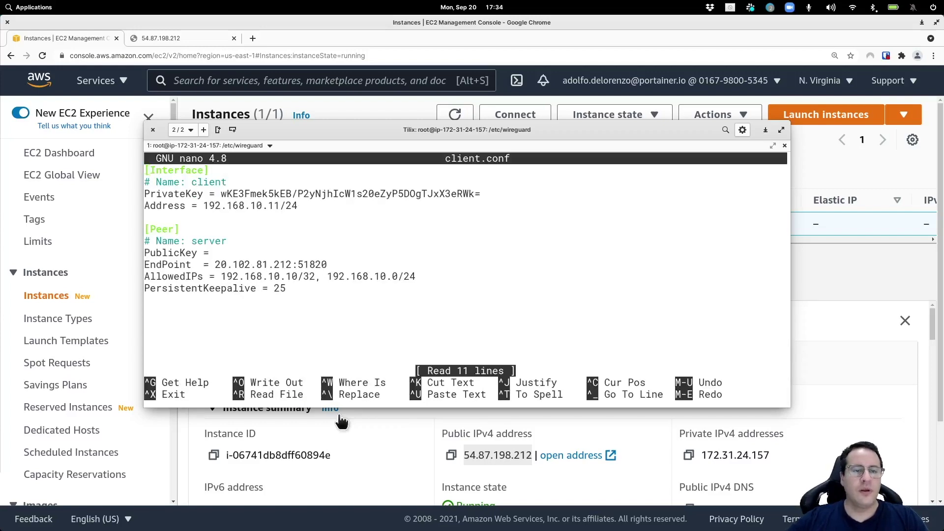
key("Down")
key("Down")
key("Down")
key("Down")
key("Down")
key("Down")
key("Down")
key("Down")
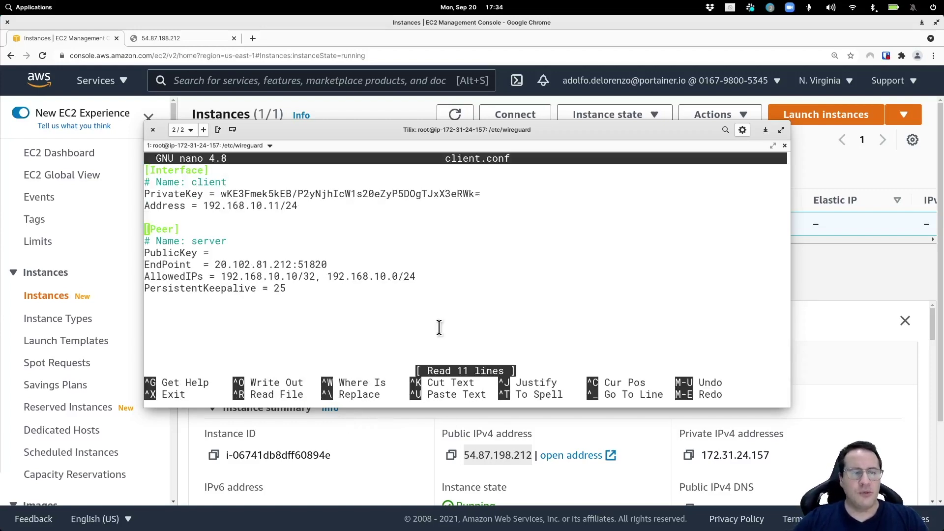
key("Left")
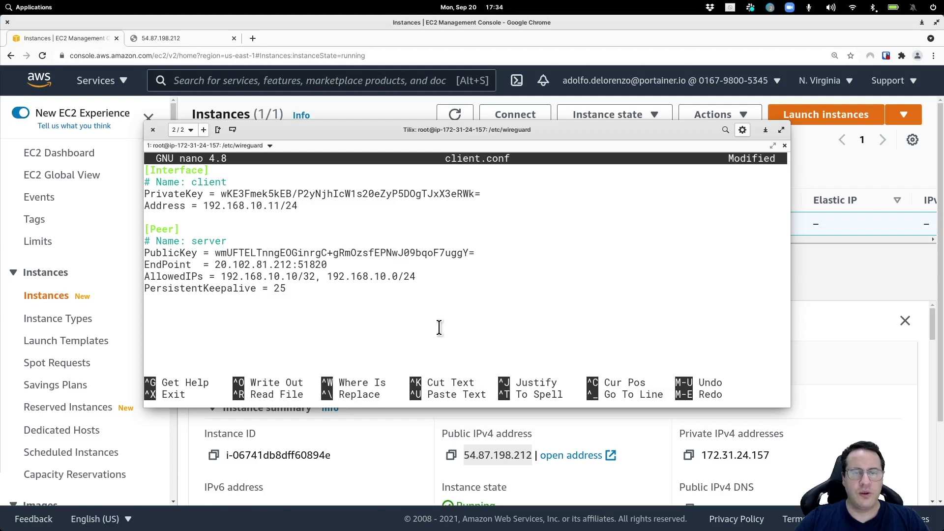
key("ctrl+o")
key("Return")
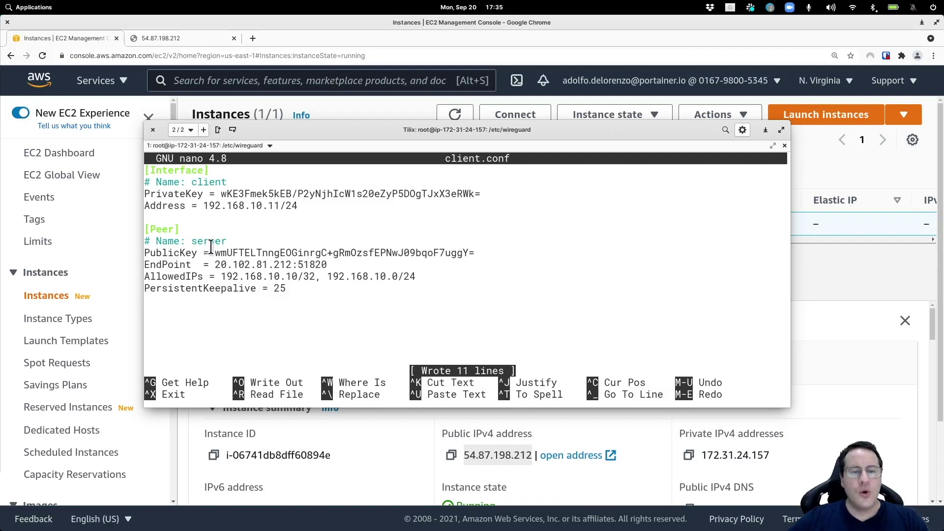
Copy the client config from [Interface] through PersistentKeepalive.
left_click_drag(292, 289, 110, 167)
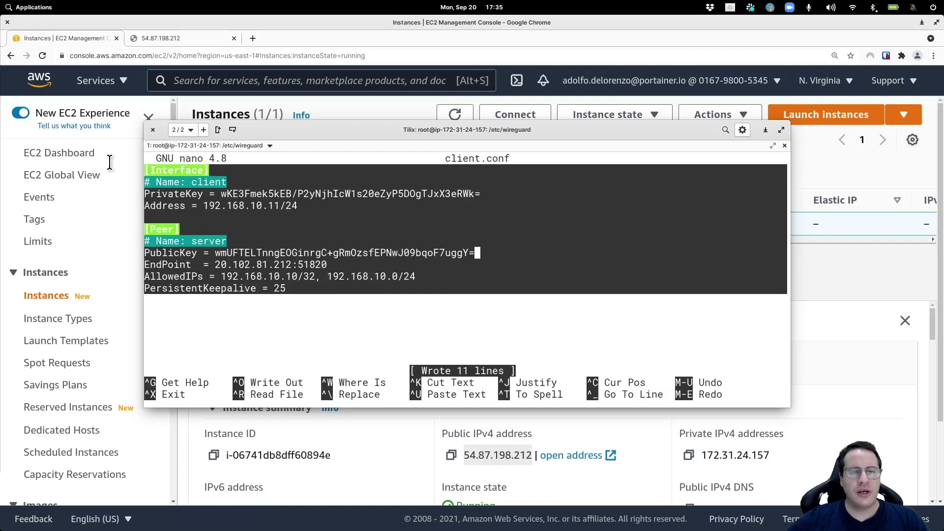
left_click(293, 226)
left_click_drag(149, 172, 367, 288)
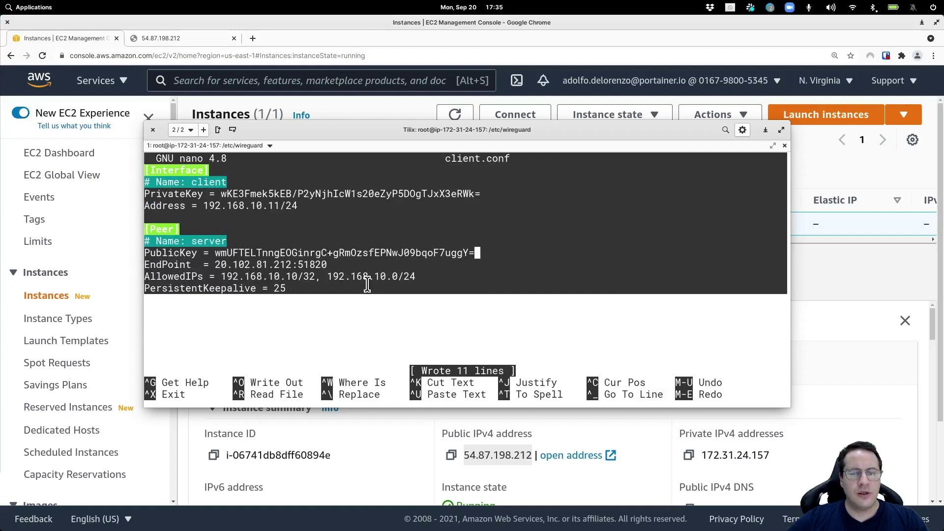
right_click(379, 256)
left_click(379, 291)
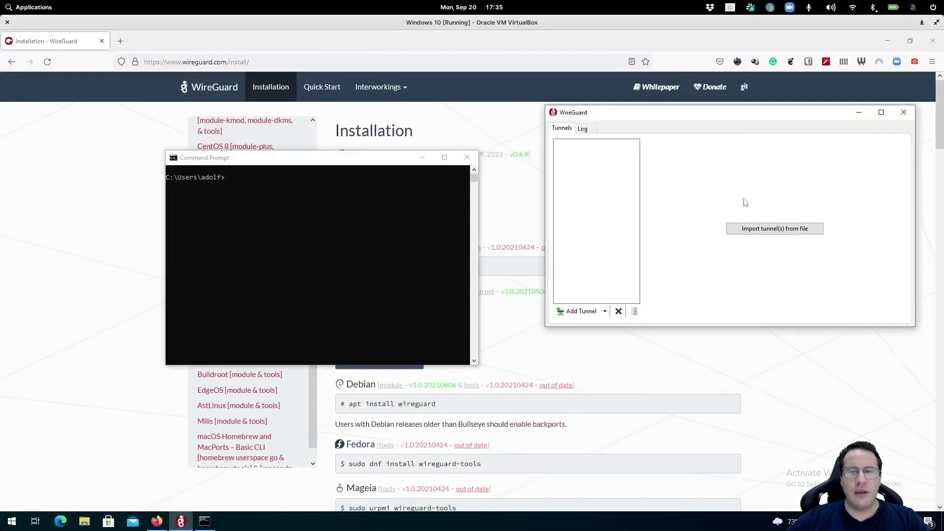
Arrange the WireGuard and Command Prompt windows so neither hides the other.
left_click_drag(747, 121, 595, 124)
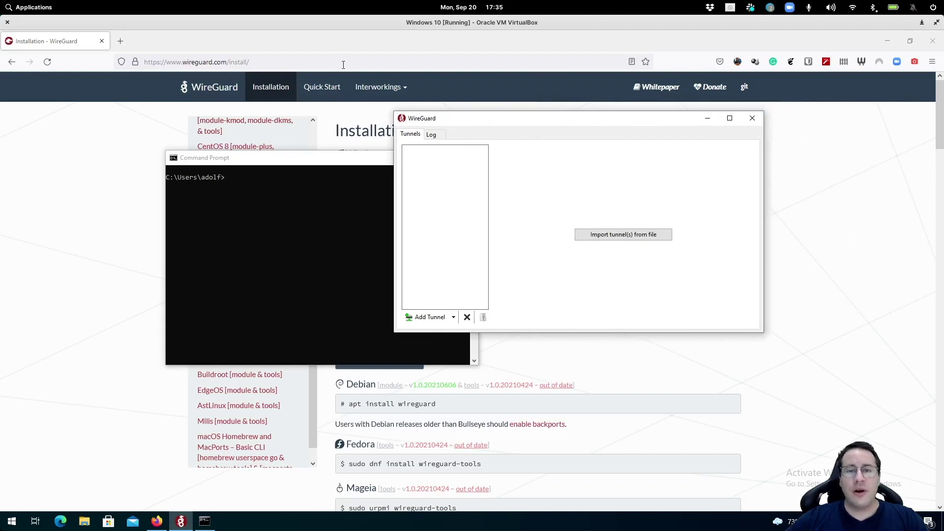
left_click_drag(377, 158, 291, 172)
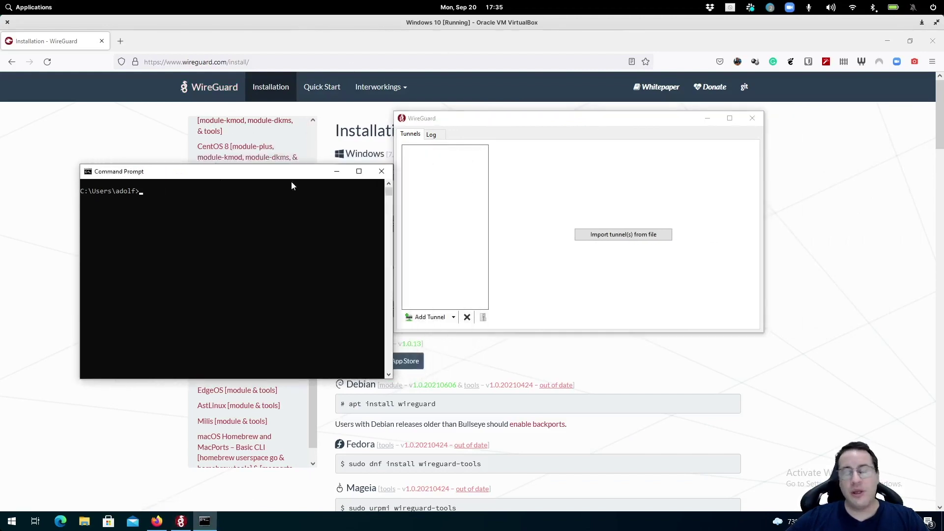
left_click(572, 128)
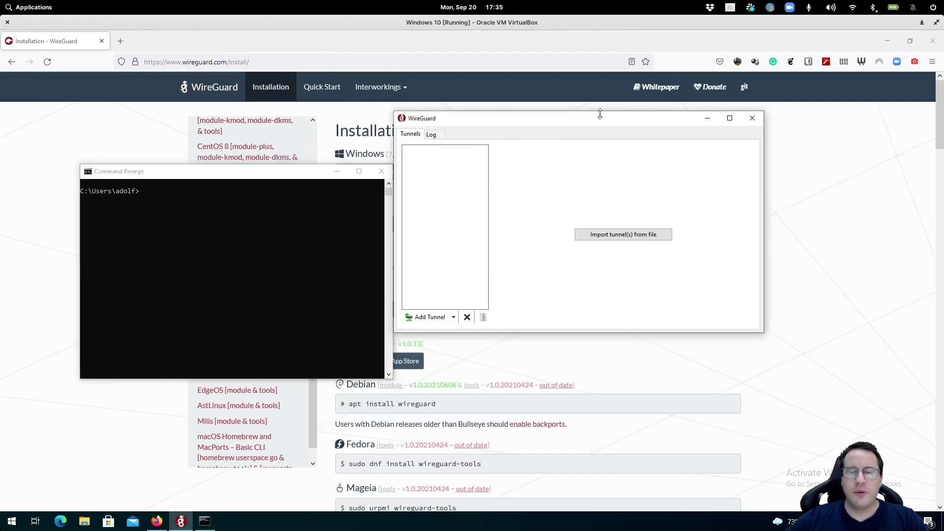
left_click_drag(594, 126, 643, 142)
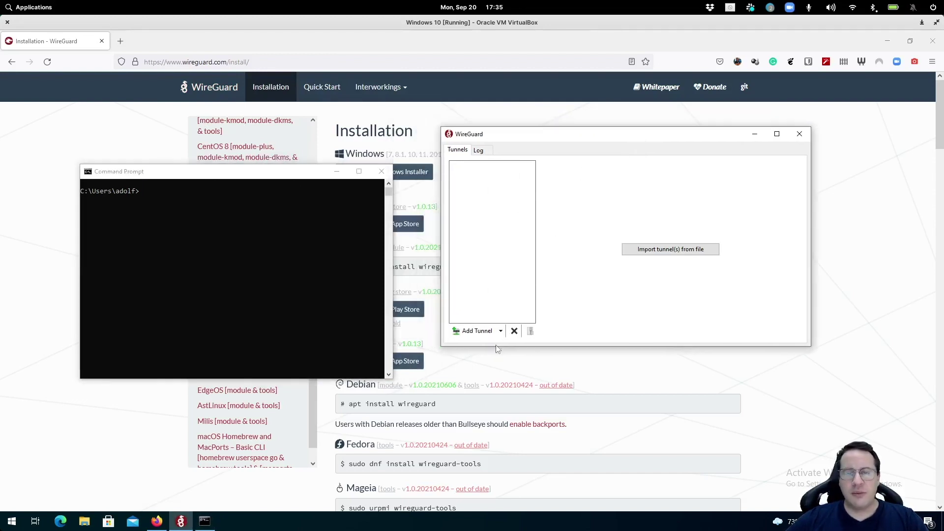
Add an empty tunnel, paste in the client config, name it portainer and save it.
left_click(501, 331)
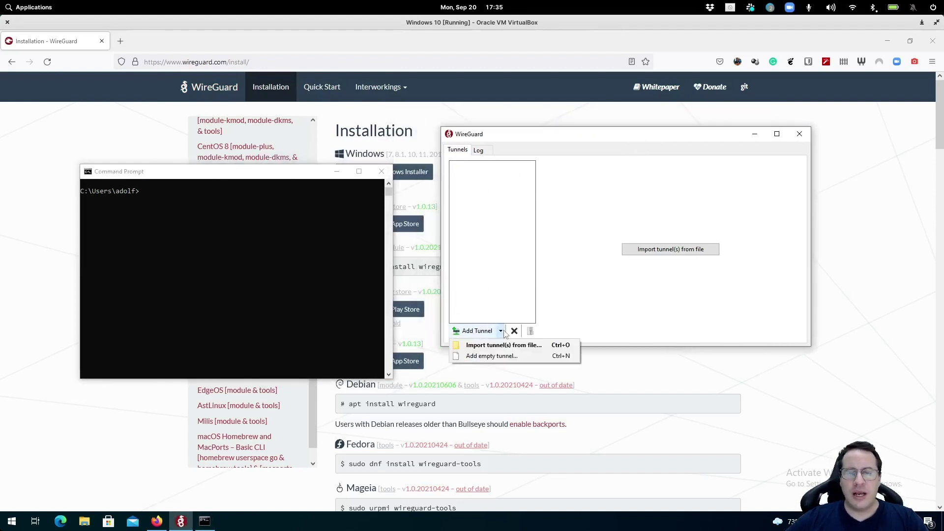
left_click(497, 358)
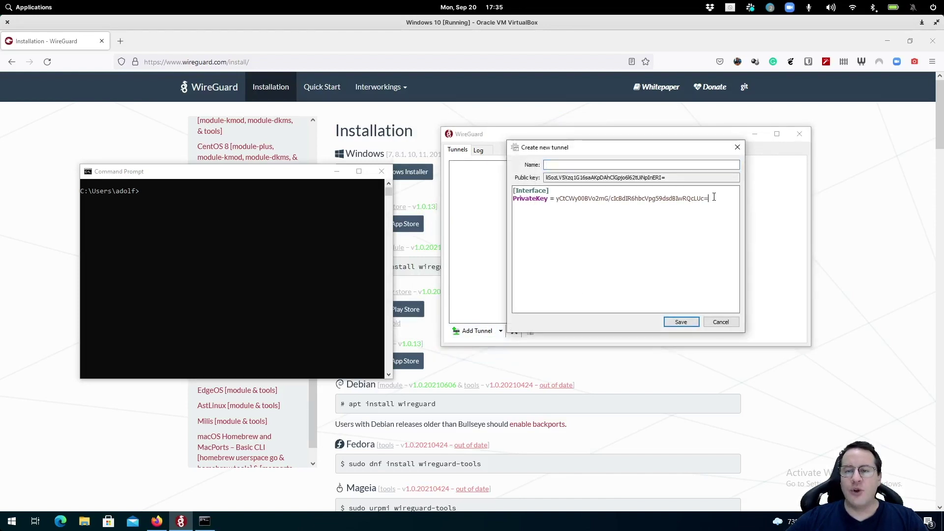
left_click_drag(715, 197, 515, 193)
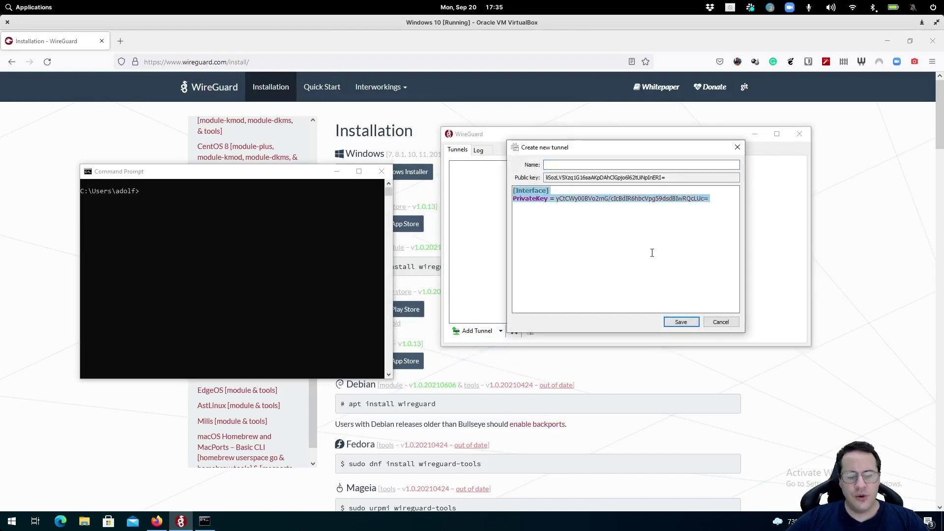
key("ctrl+v")
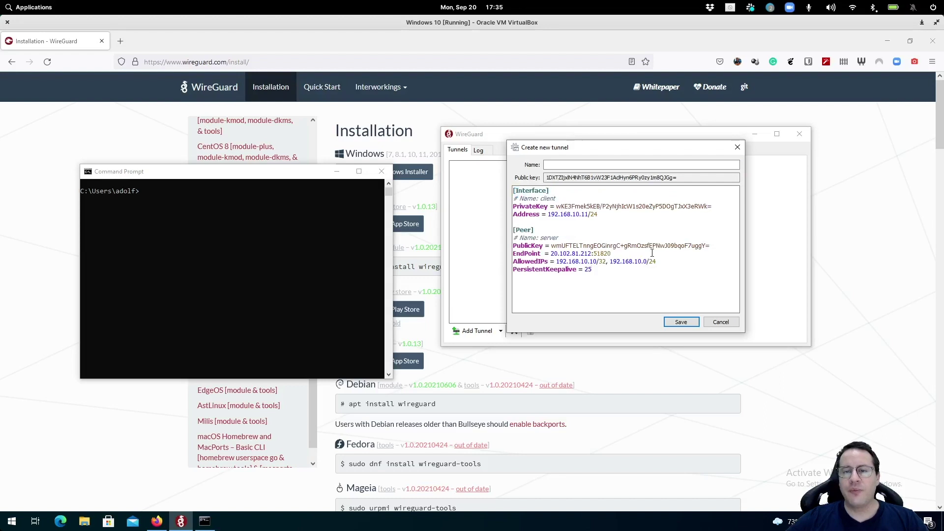
left_click(626, 164)
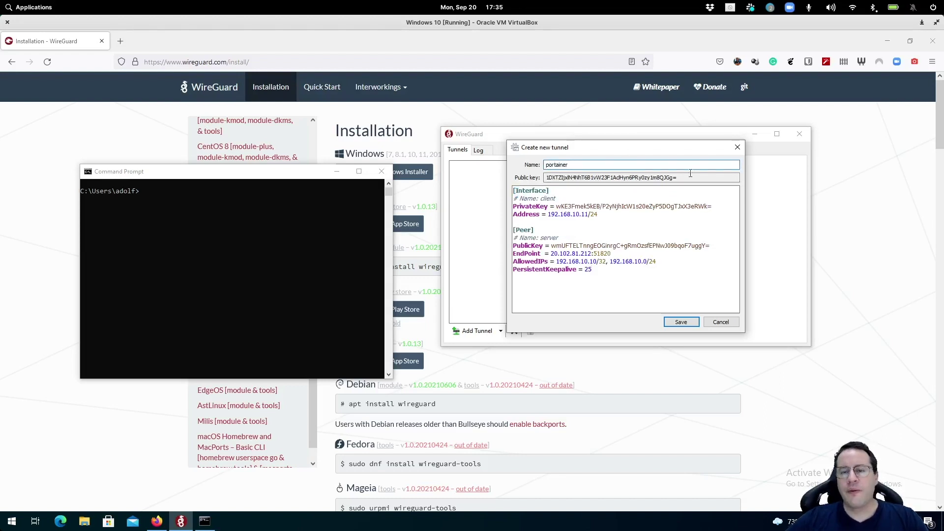
left_click(693, 323)
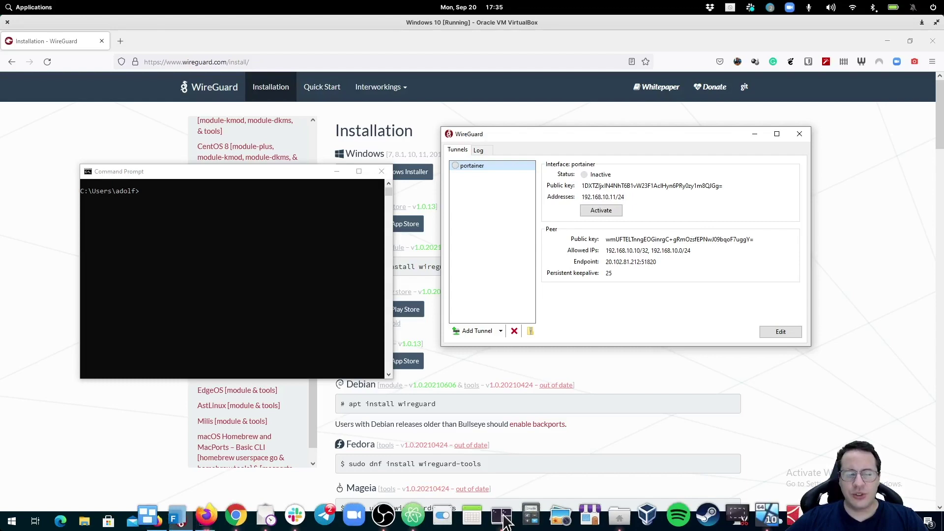
Exit nano and bring up the wg0 interface with wg-quick up wg0.
left_click(530, 519)
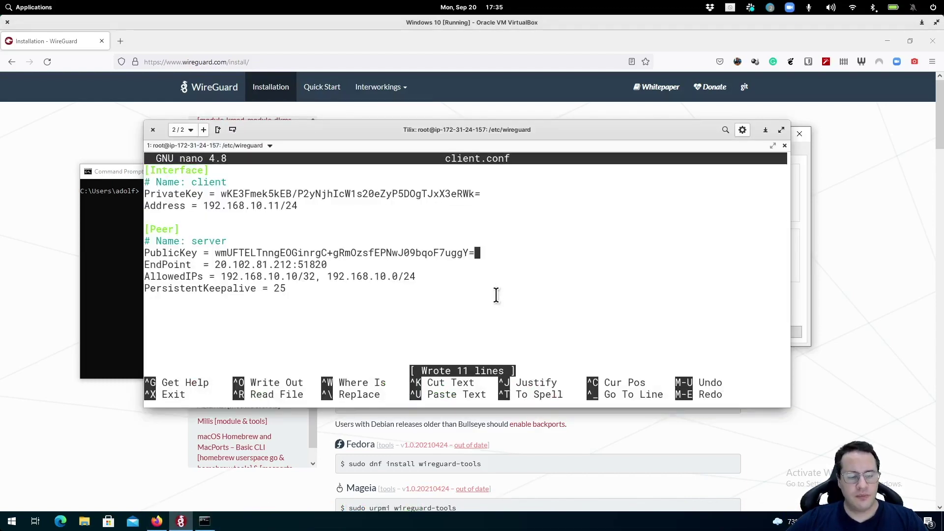
key("ctrl+x")
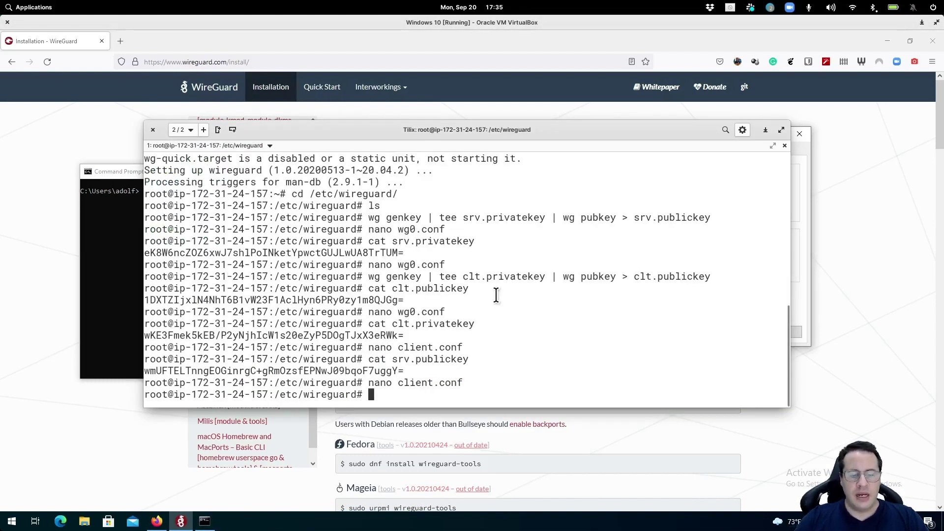
type("wg")
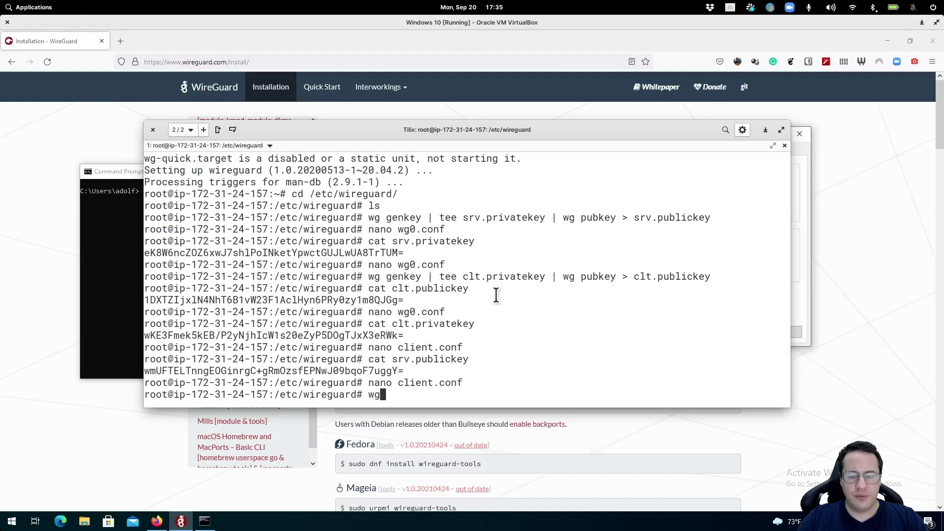
type("-")
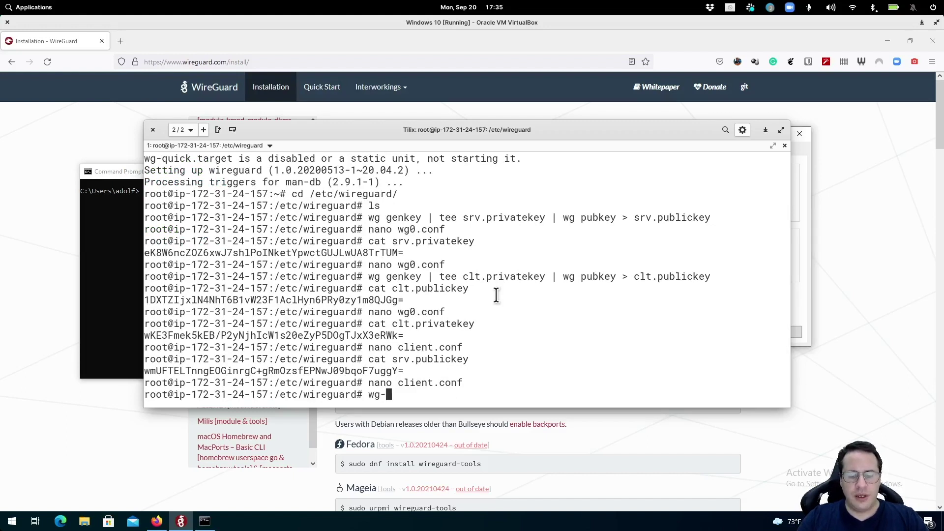
key("Tab")
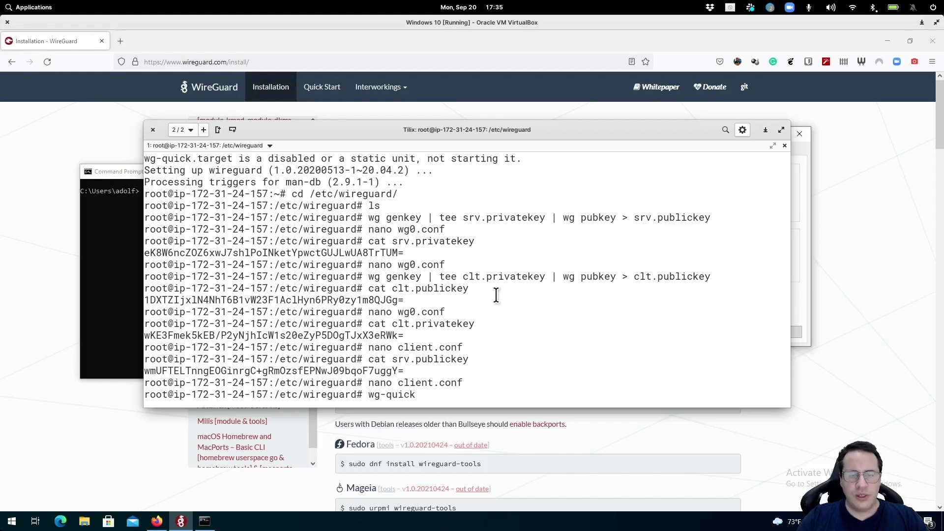
type("up wg0")
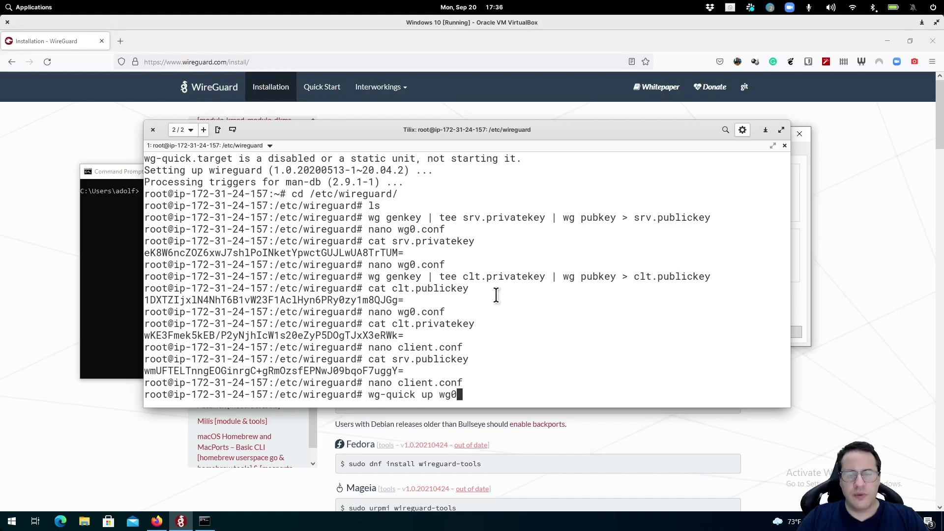
key("Return")
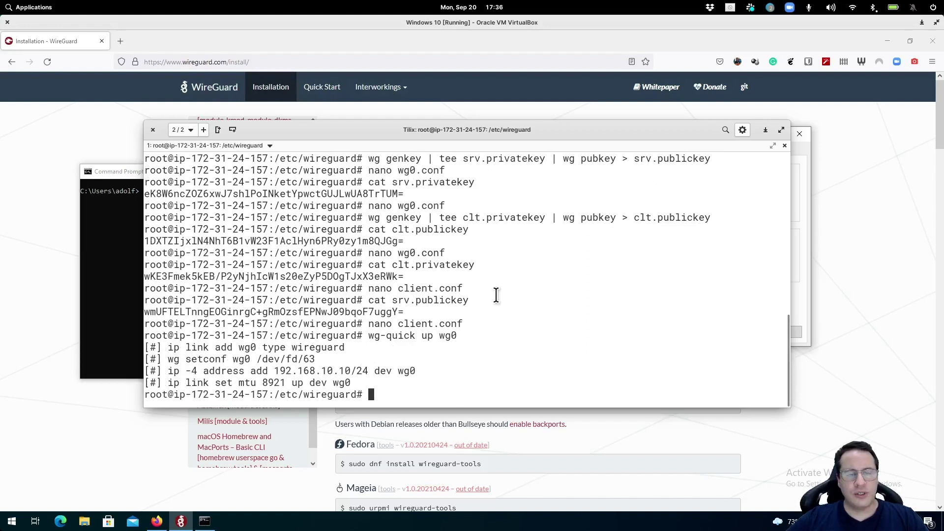
Check with ss -uln | grep 51820 that UDP 51820 is listening, and copy the port number.
type("ss ")
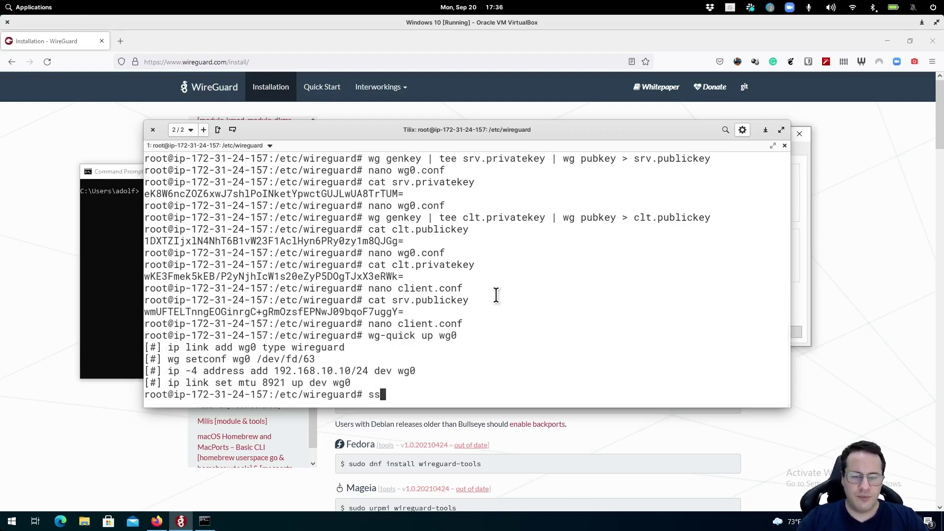
type("-ul")
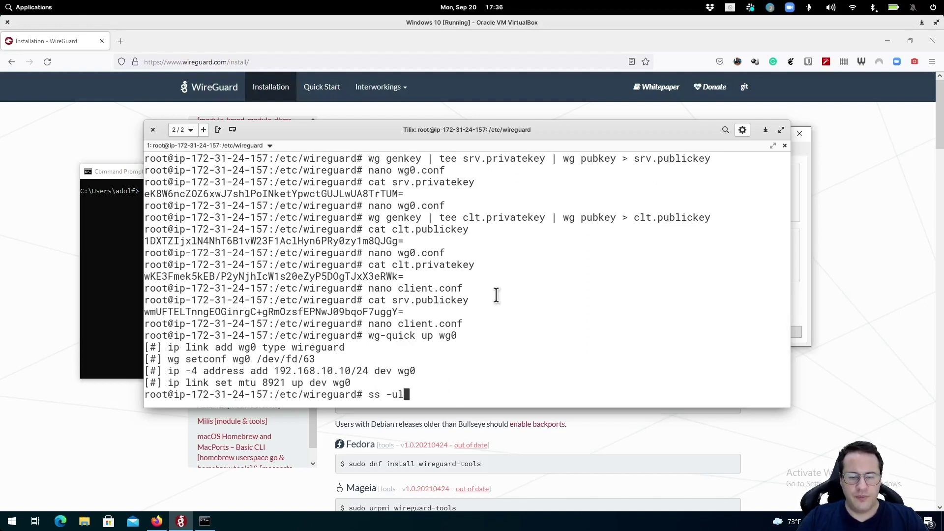
type("n | grep ")
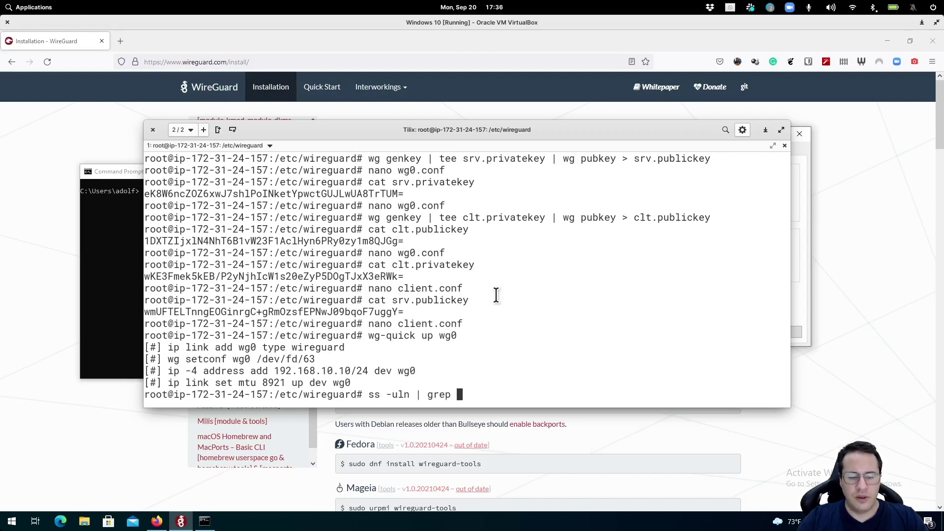
type("51820")
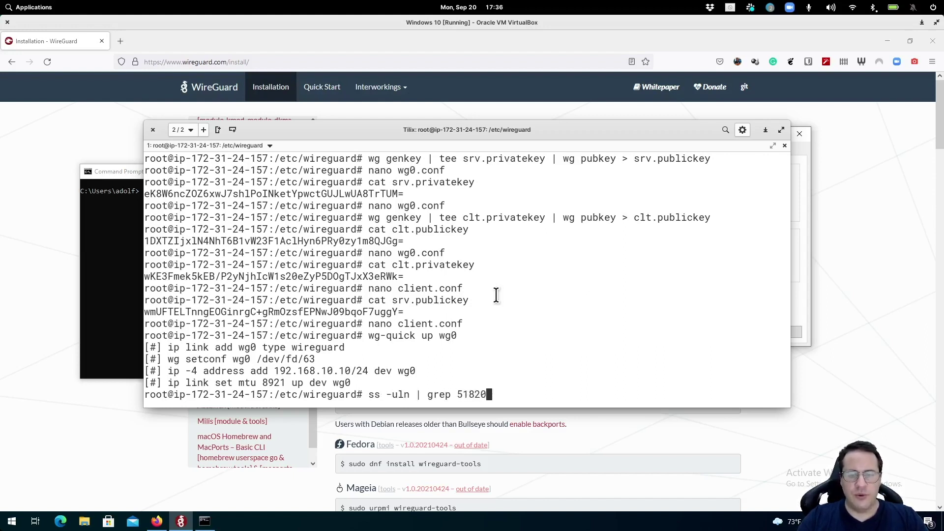
key("Return")
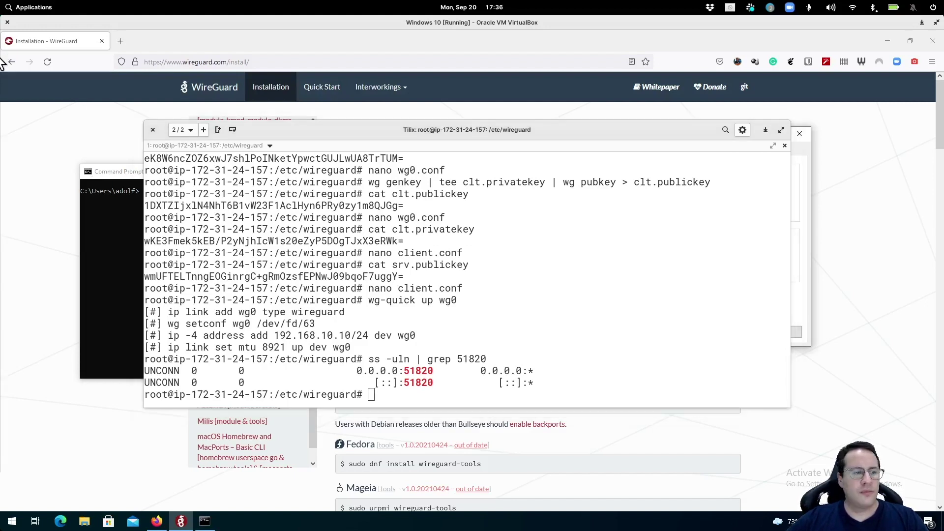
double_click(418, 371)
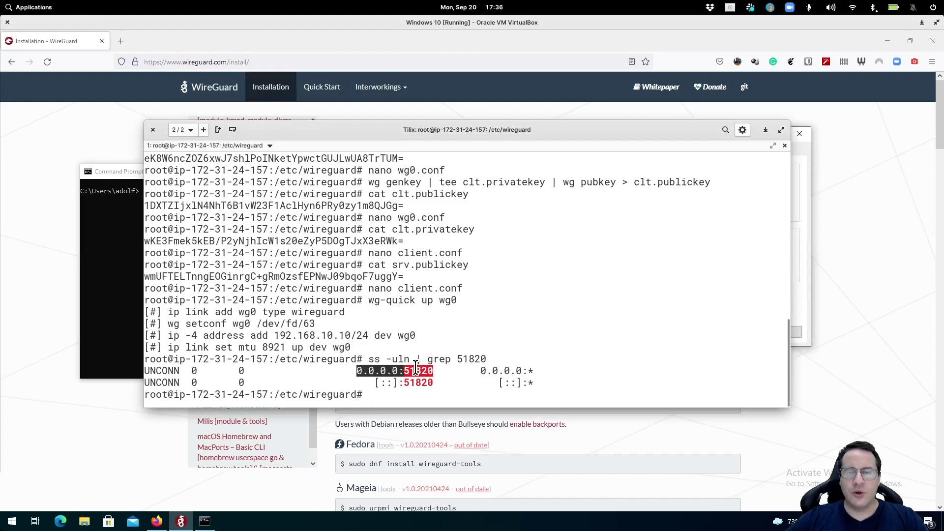
left_click(426, 384)
left_click_drag(433, 384, 405, 384)
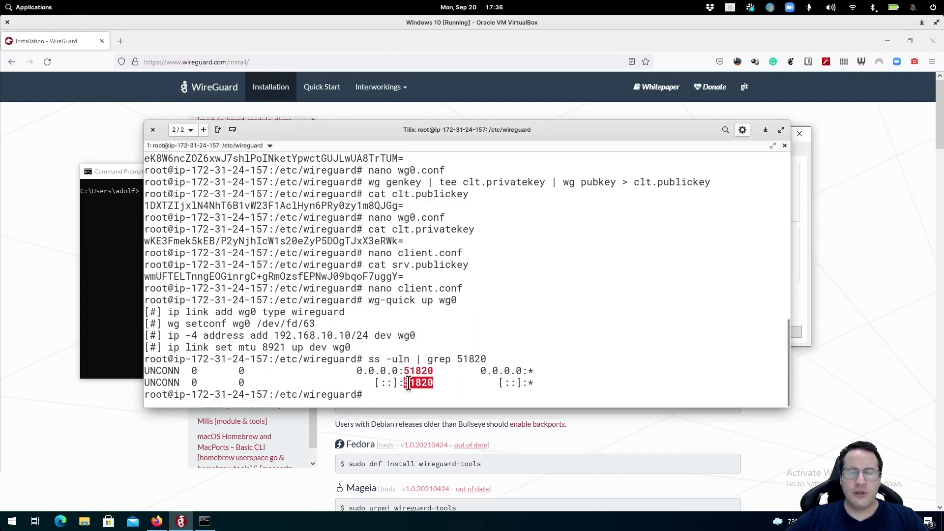
right_click(406, 384)
left_click(396, 326)
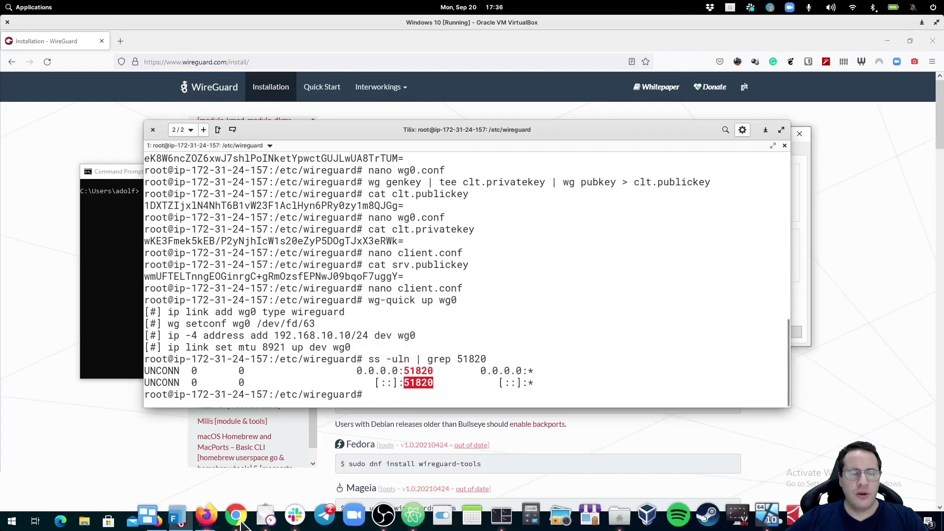
Open the running instance's Security details and follow its launch-wizard-5 security group link.
key("alt+Tab")
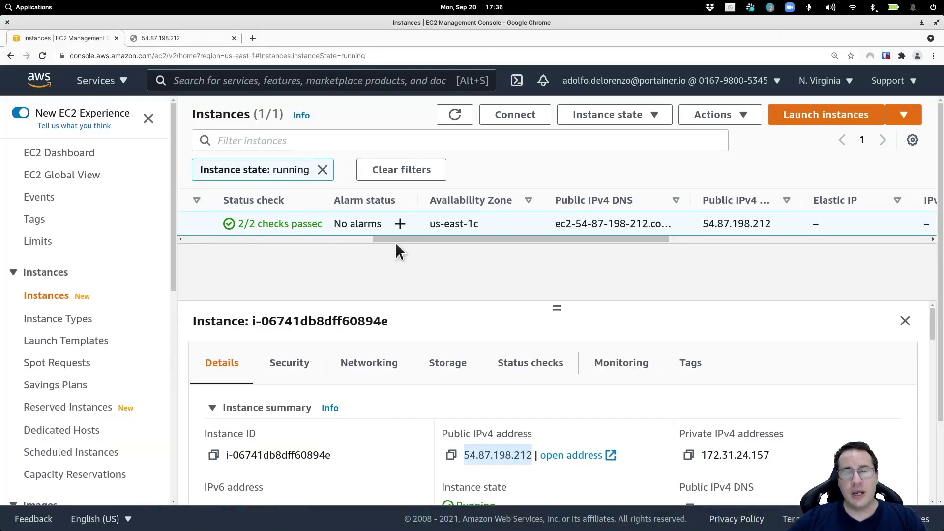
left_click_drag(401, 240, 207, 238)
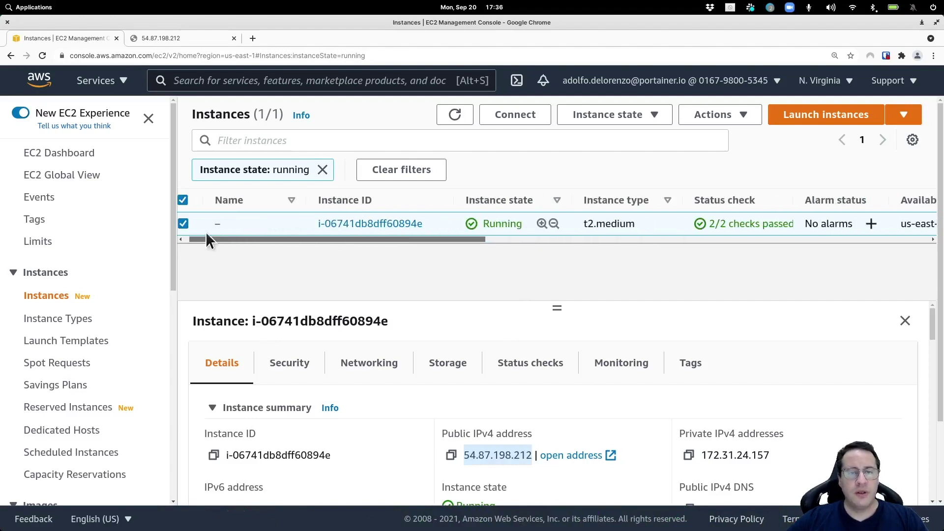
left_click(369, 224)
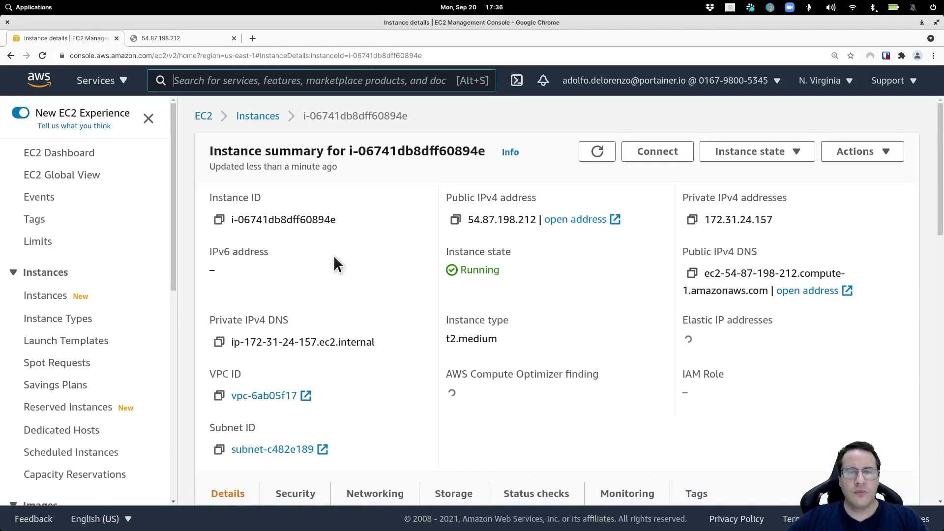
scroll(314, 439, "down", 1)
scroll(315, 438, "down", 3)
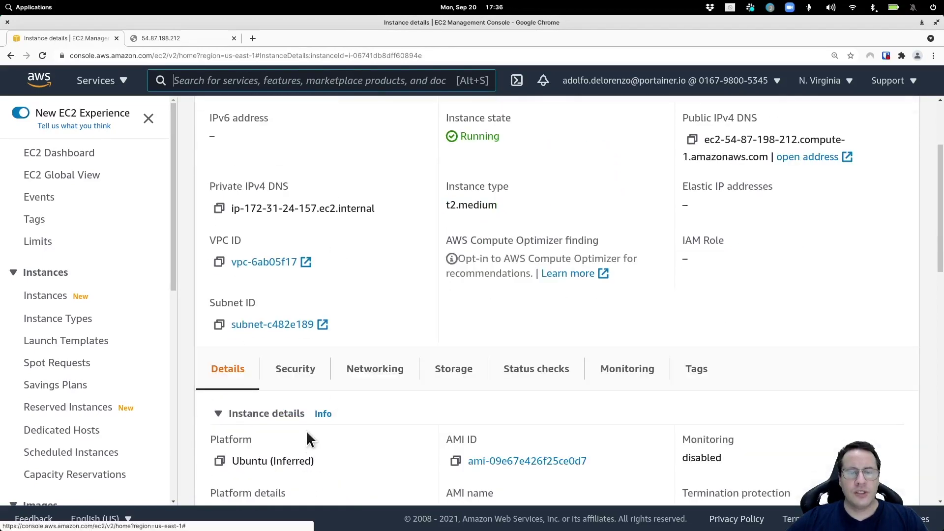
left_click(298, 371)
scroll(492, 393, "down", 5)
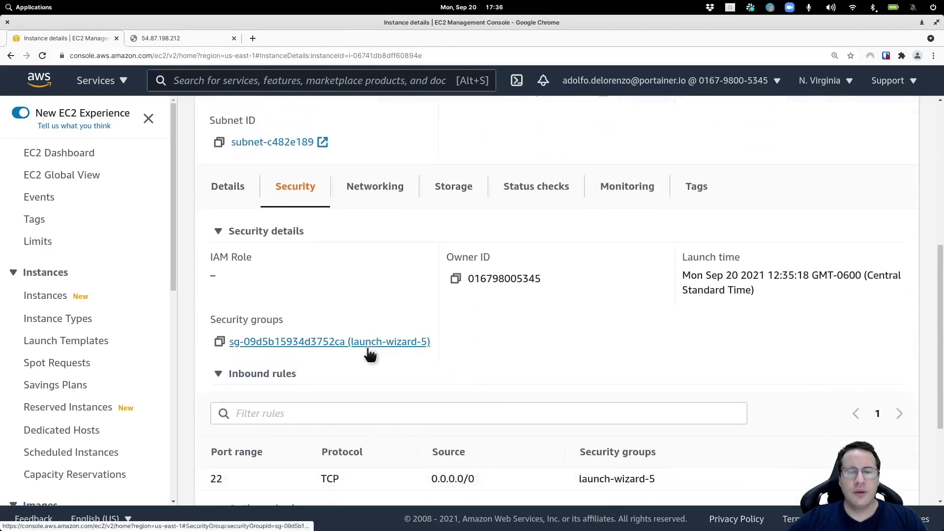
left_click(369, 344)
scroll(630, 352, "down", 3)
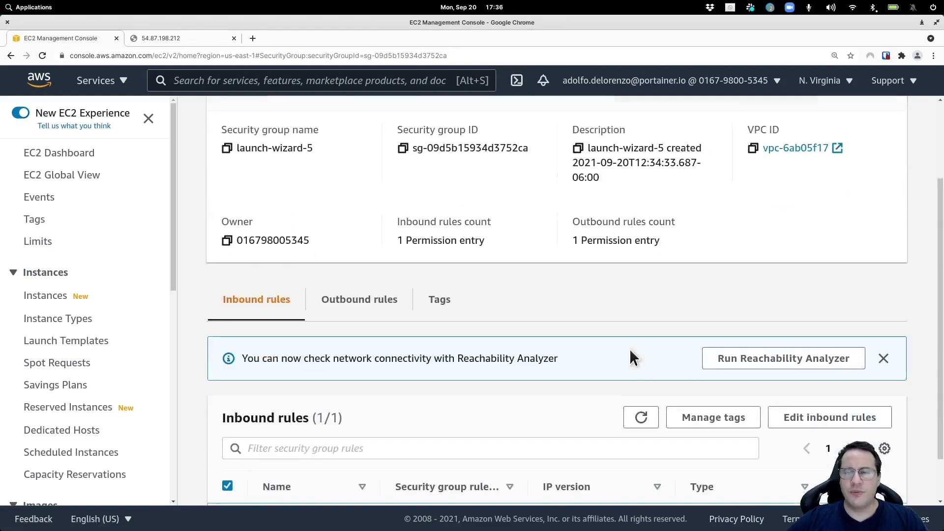
Add a Custom UDP inbound rule on port 51820 from 0.0.0.0/0, save, and go back to the EC2 dashboard.
left_click(795, 365)
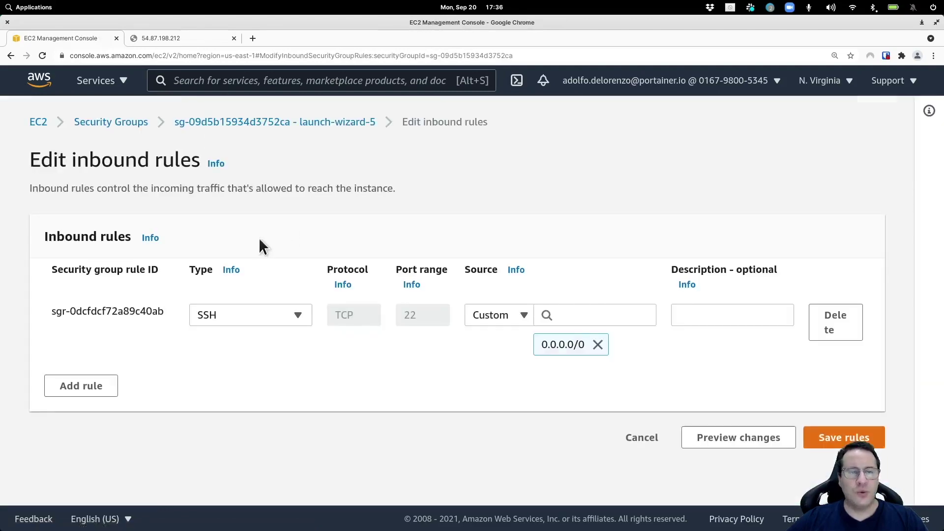
left_click(107, 387)
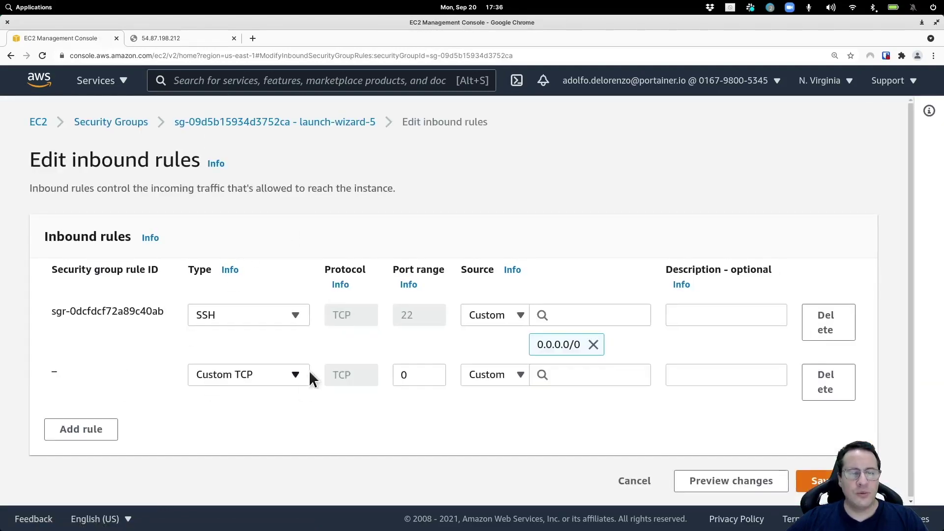
left_click(271, 378)
left_click(253, 190)
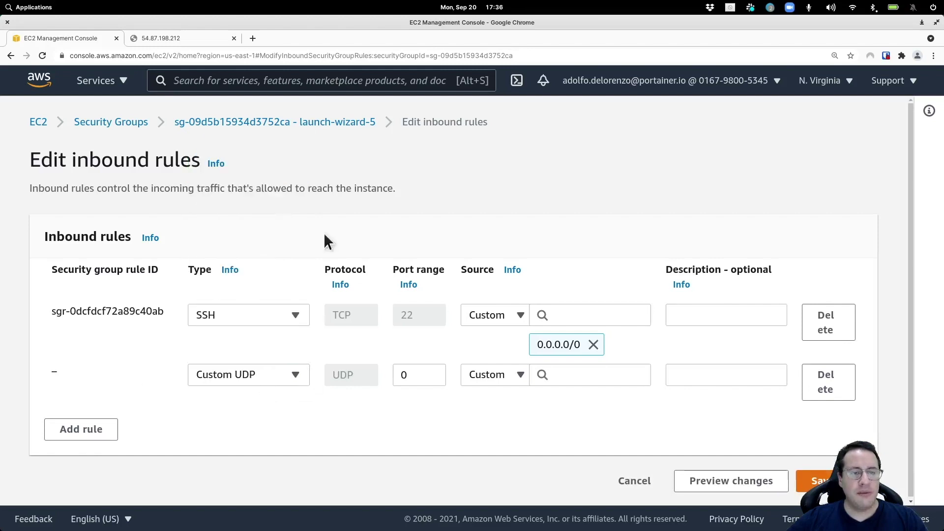
double_click(417, 377)
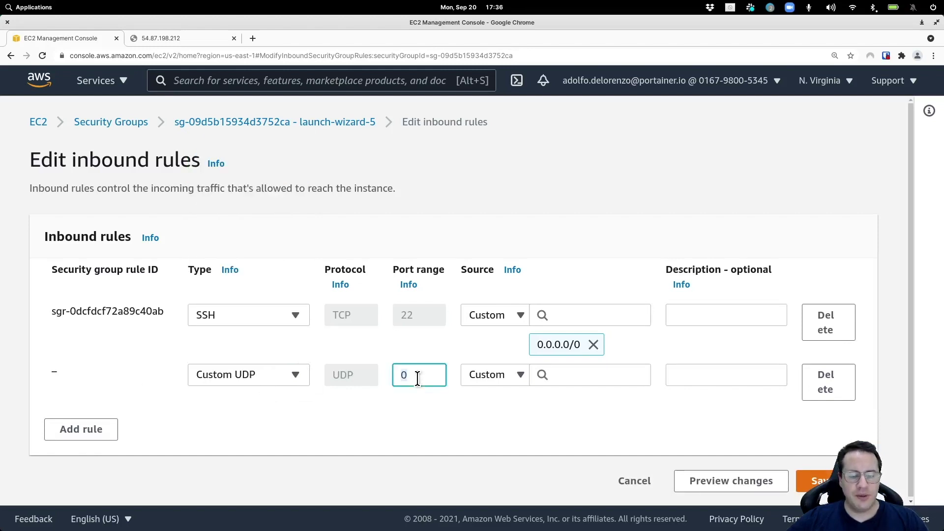
type("51820")
left_click(635, 375)
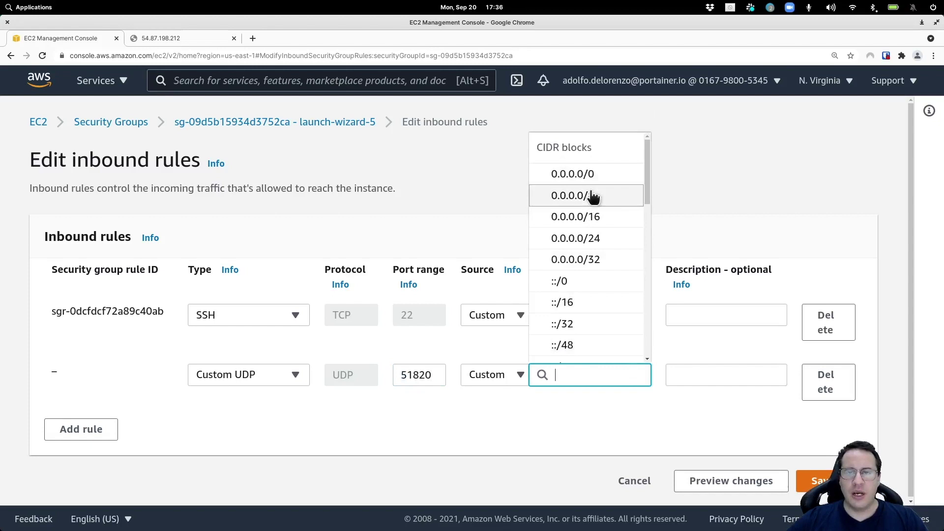
left_click(596, 176)
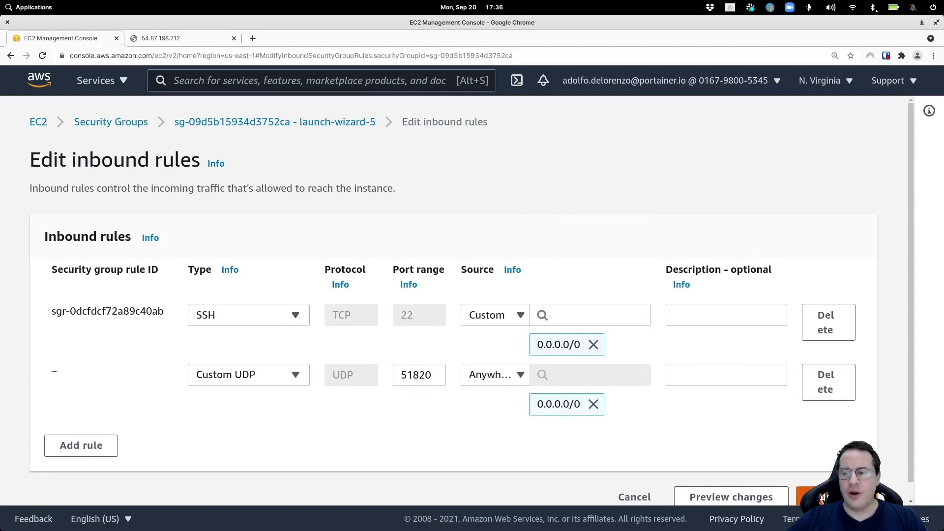
left_click(816, 497)
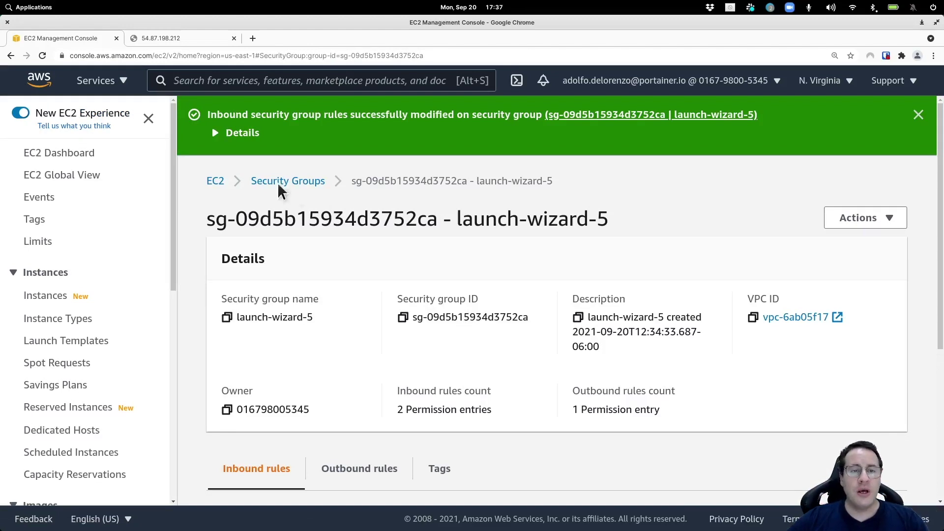
left_click(217, 181)
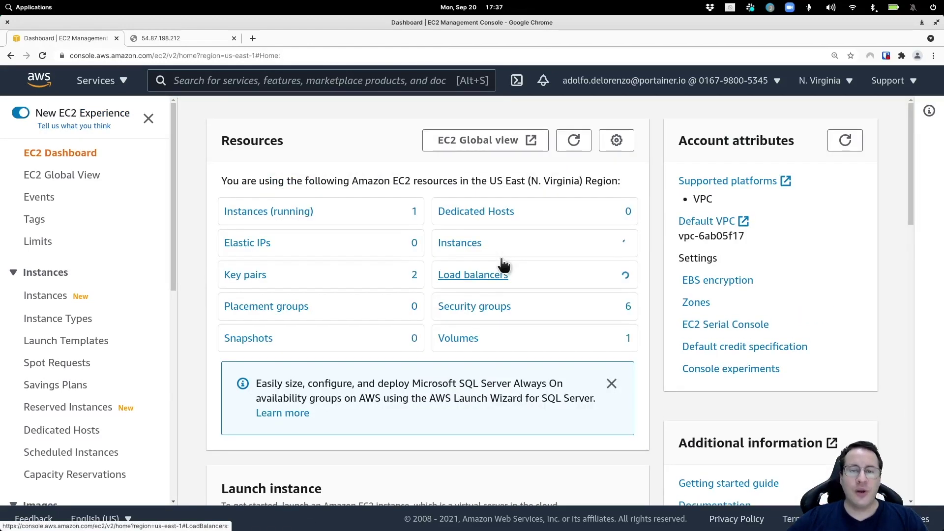
List running instances and show the instance's inbound rules: UDP 51820 and TCP 22.
left_click(315, 217)
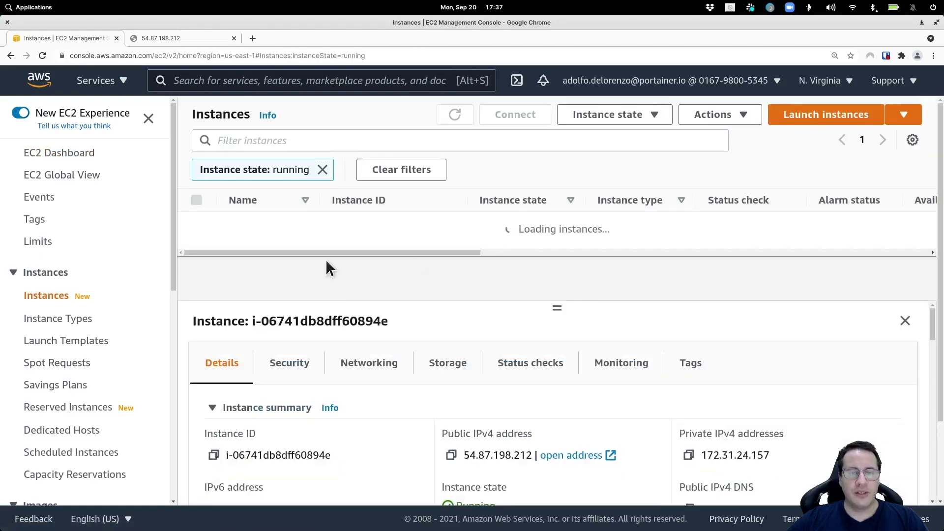
left_click_drag(330, 239, 370, 239)
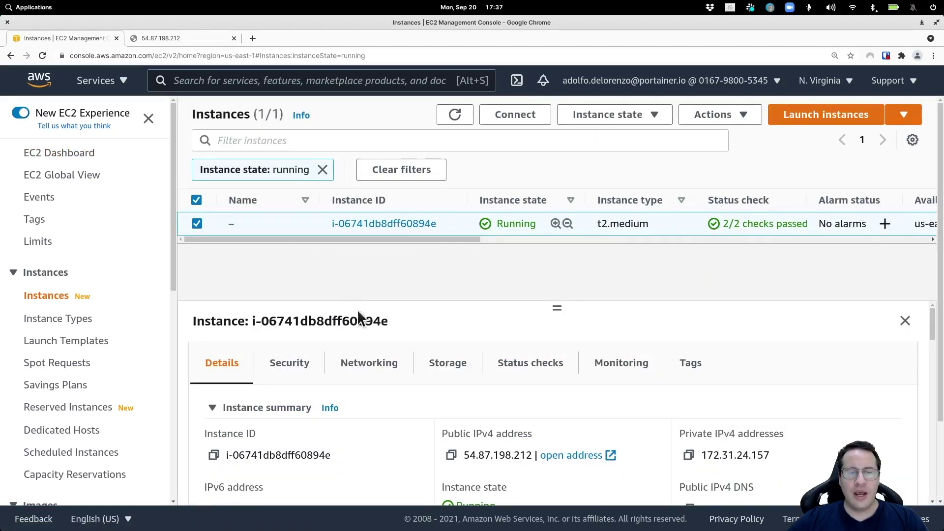
left_click(301, 364)
scroll(451, 365, "down", 1)
scroll(450, 365, "down", 5)
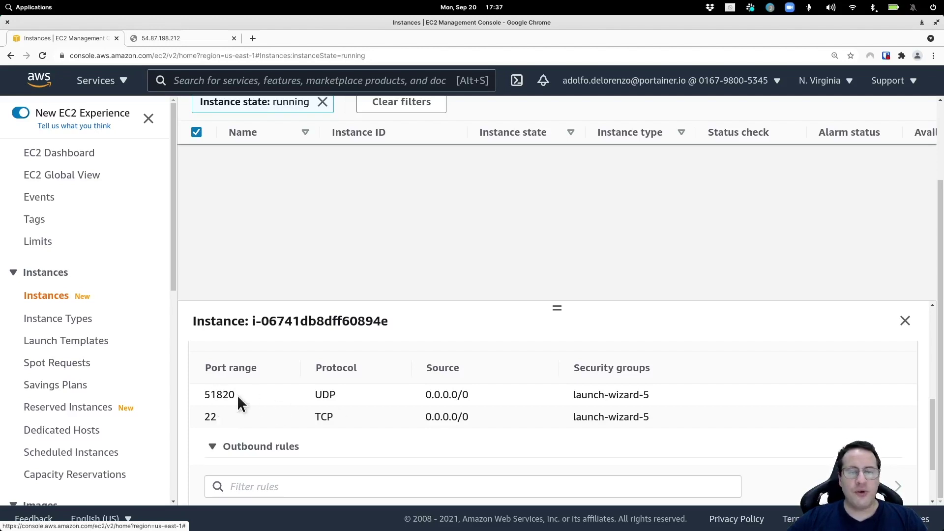
Run wg show on the server to see wg0 on port 51820 with peer 192.168.10.11/32.
mouse_move(386, 527)
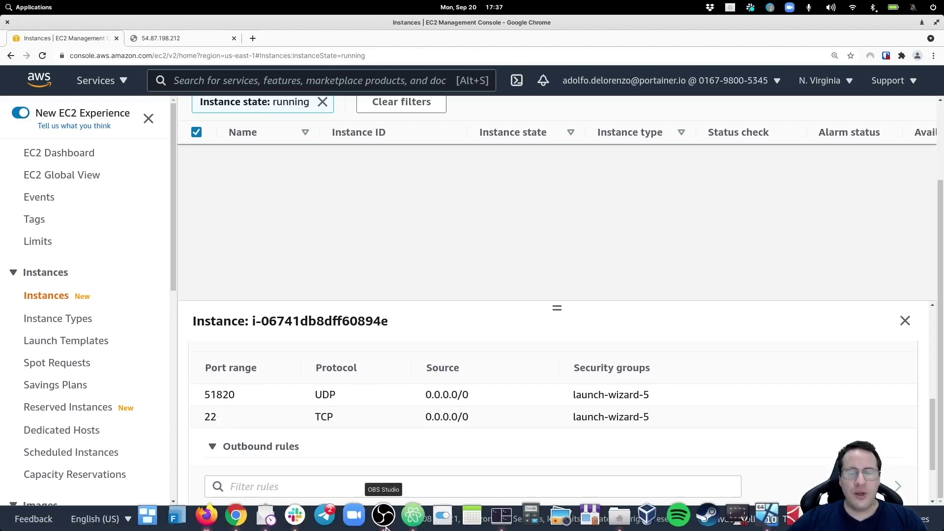
left_click(502, 515)
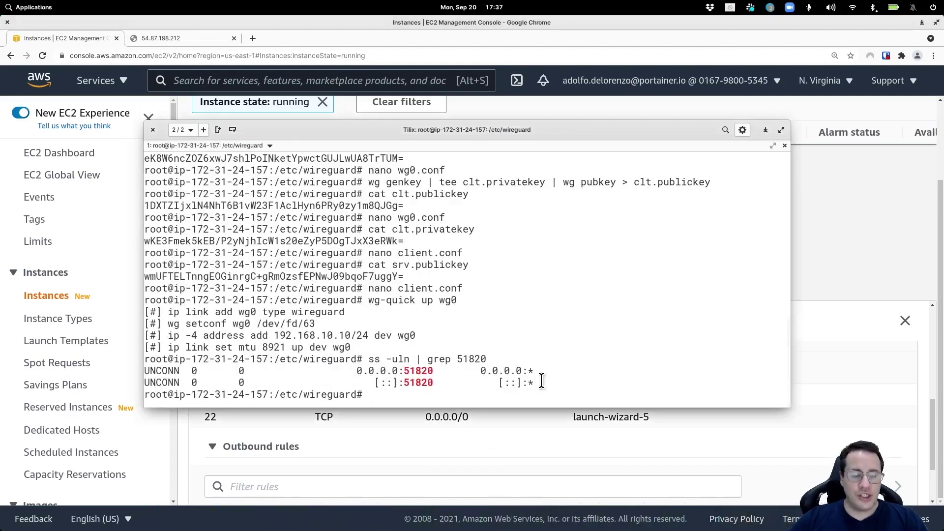
type("wg sho")
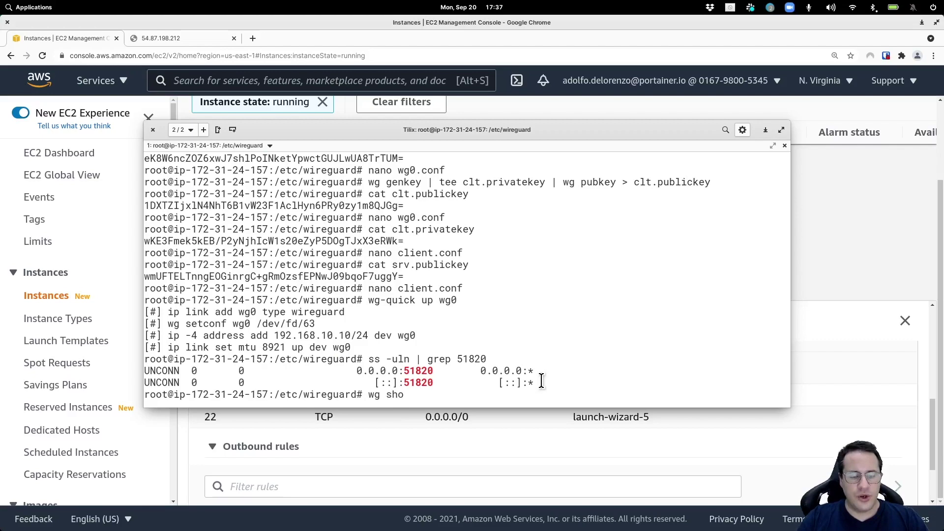
type("w")
key("Return")
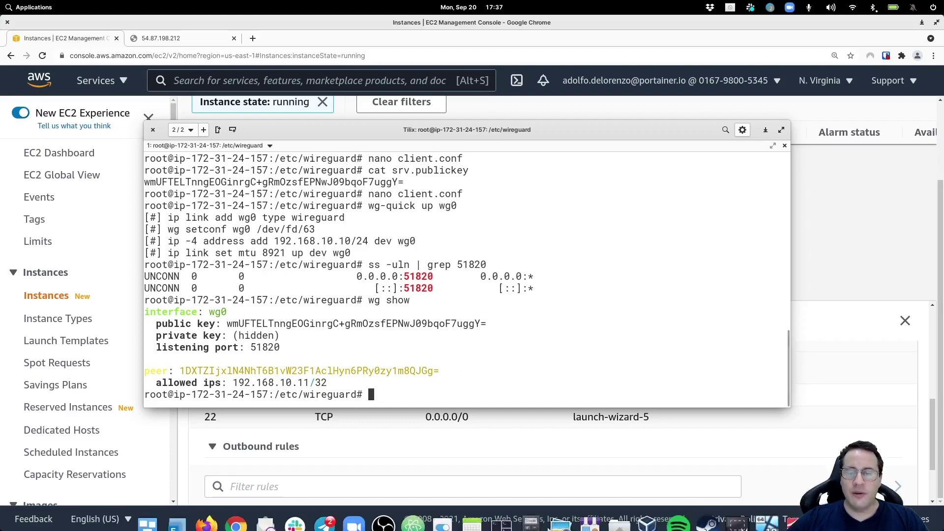
On the Windows VM, activate the portainer tunnel in WireGuard.
left_click(735, 522)
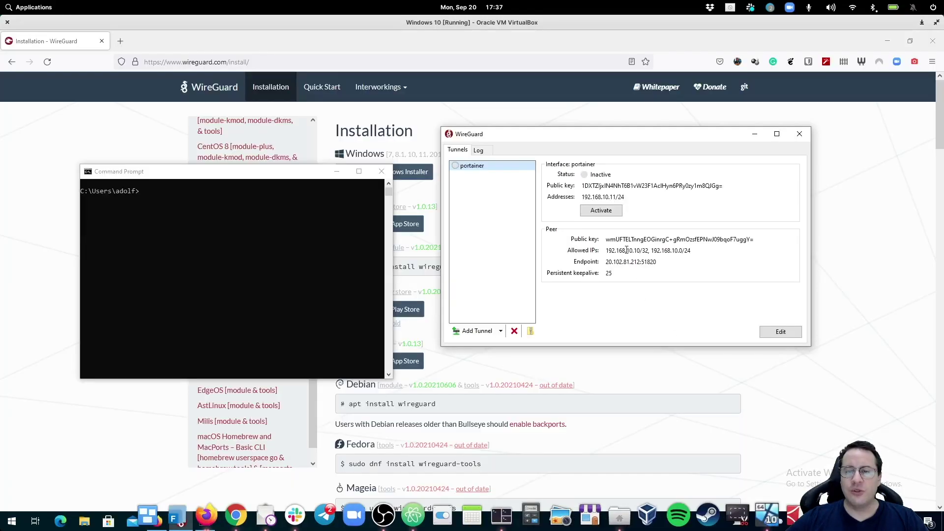
left_click(615, 216)
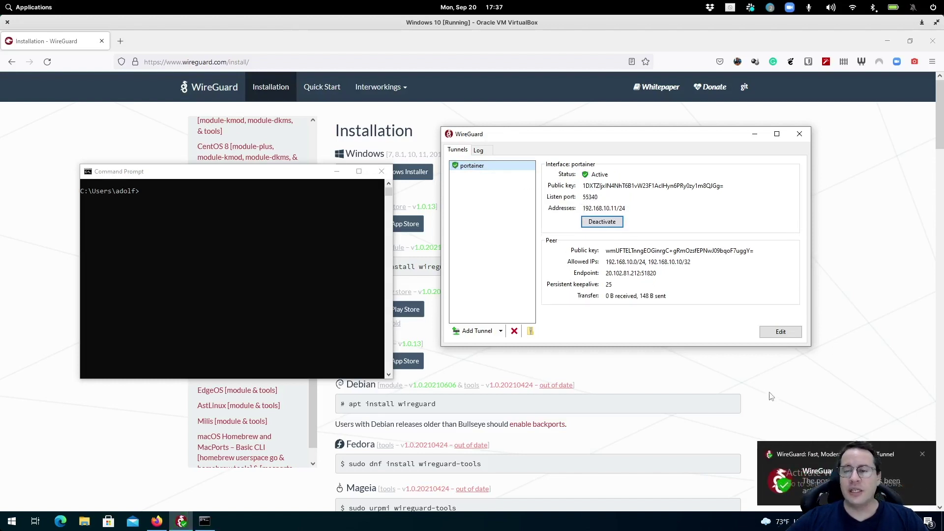
Ping 192.168.10.10 from Command Prompt; all four requests time out.
left_click(271, 258)
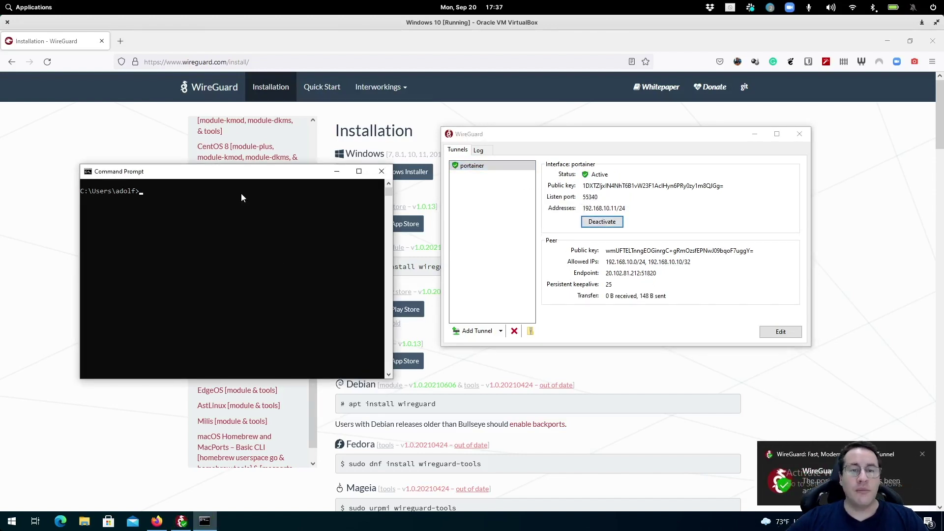
left_click_drag(241, 170, 277, 170)
left_click(278, 231)
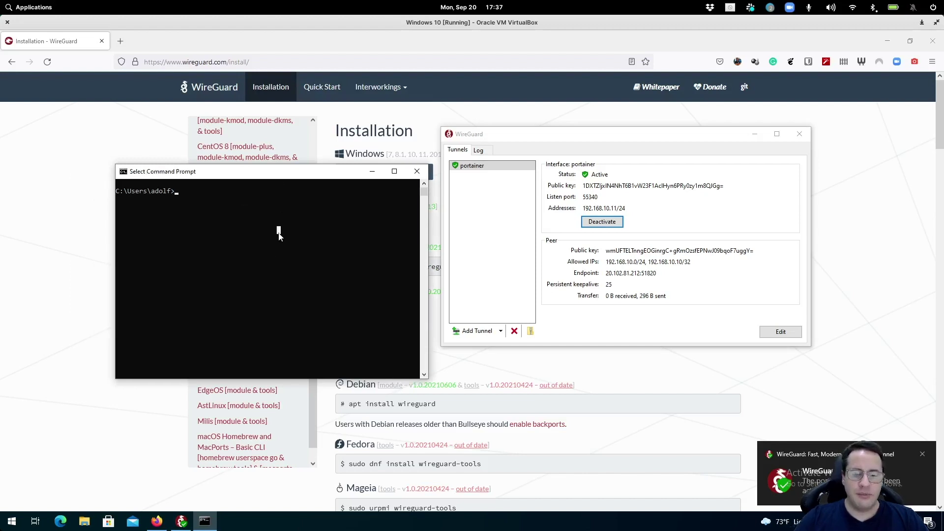
type("ping 192")
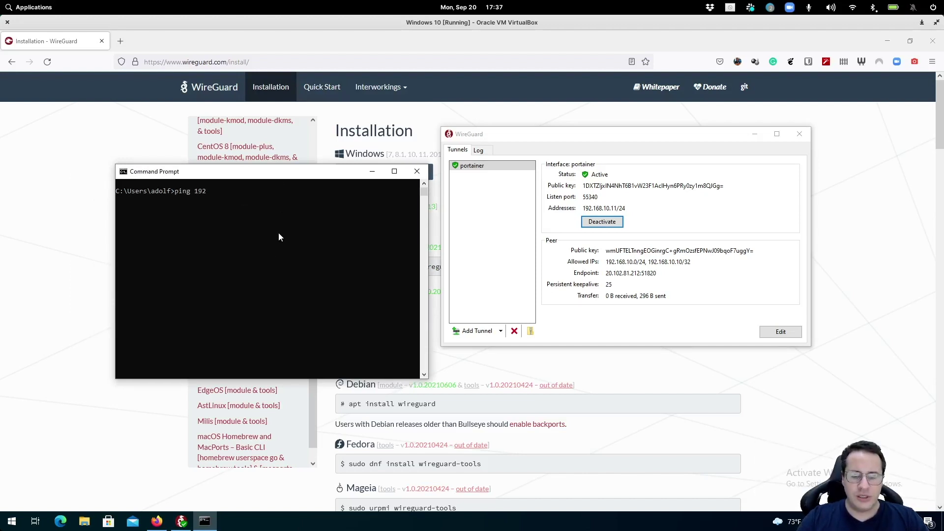
type(".168")
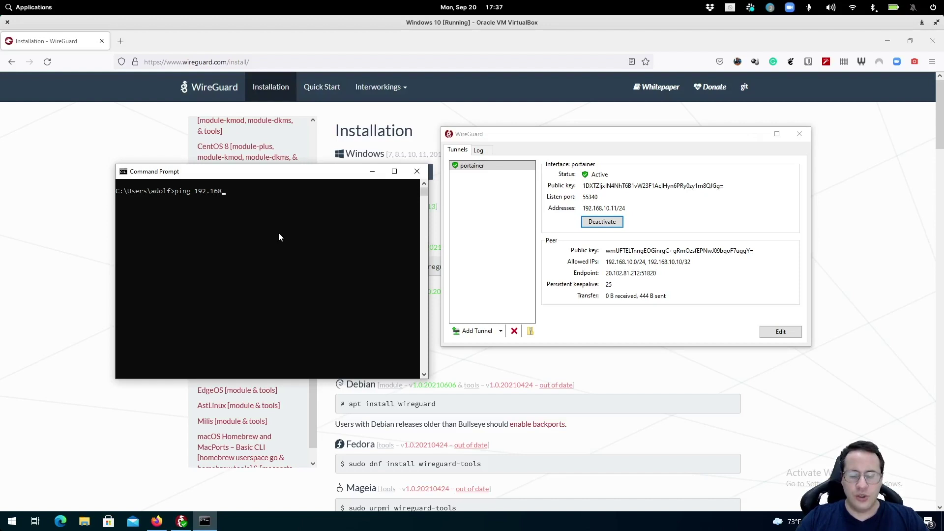
type(".10.10")
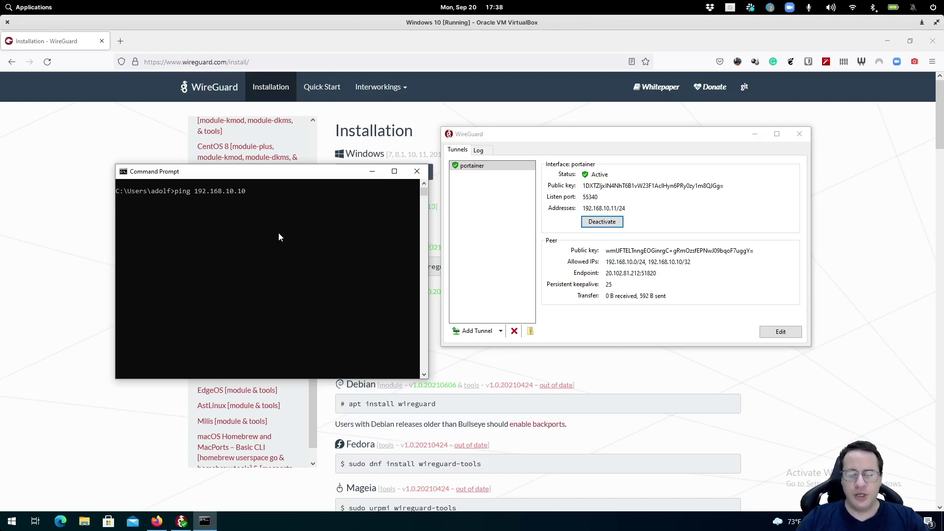
key("Return")
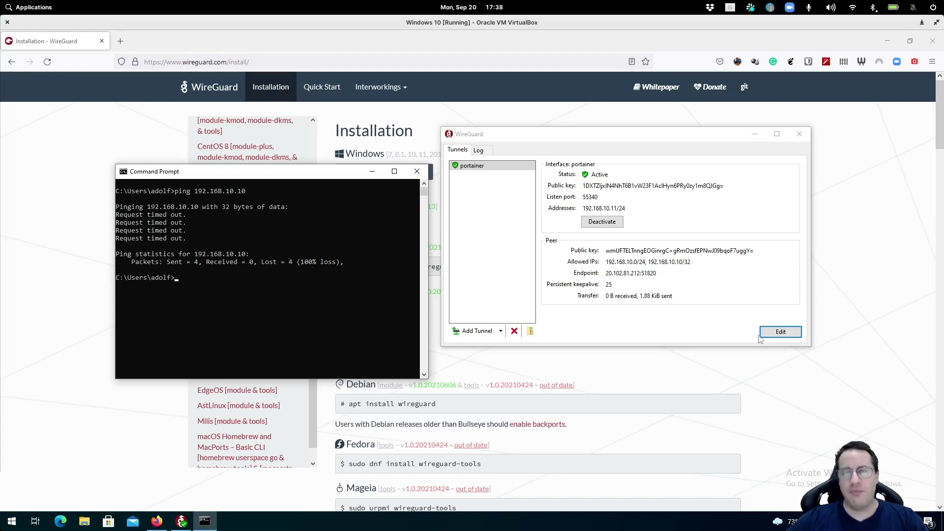
Open the portainer tunnel for editing and copy the instance's public IPv4 from the EC2 console.
left_click(782, 332)
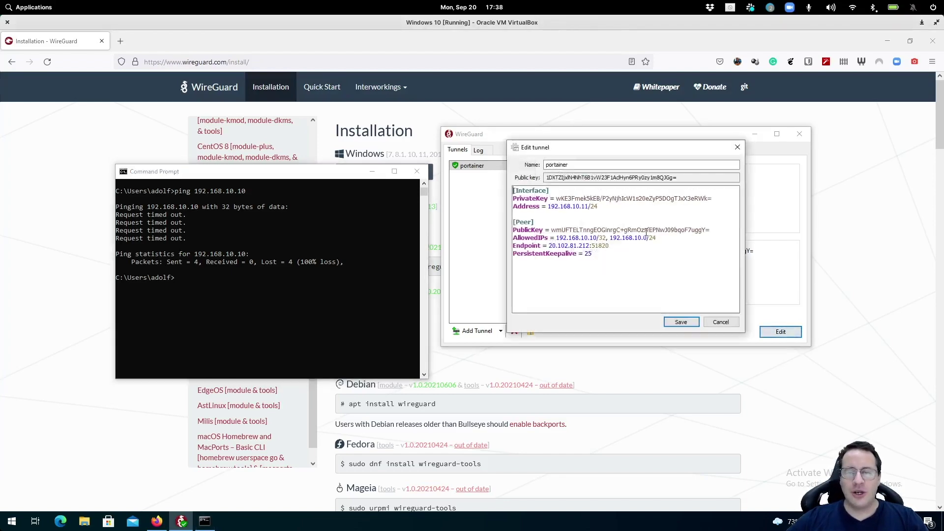
mouse_move(325, 523)
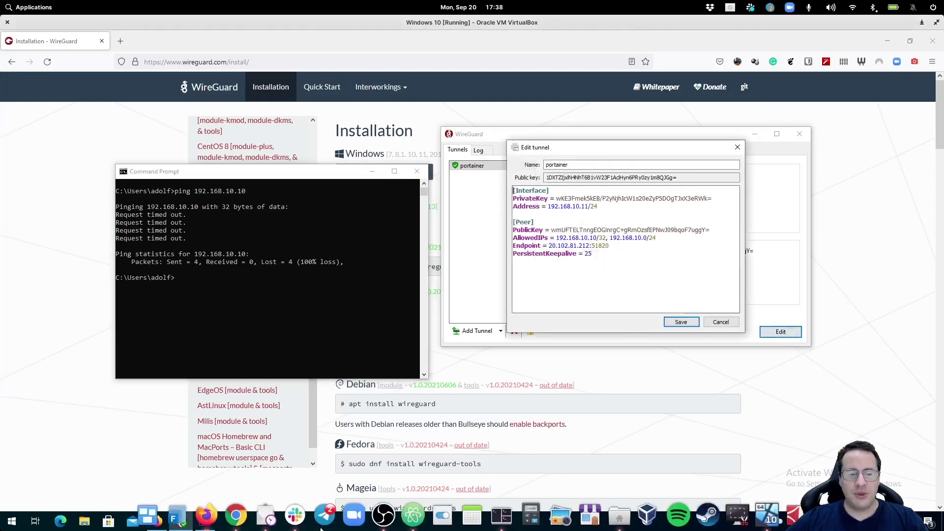
left_click(228, 517)
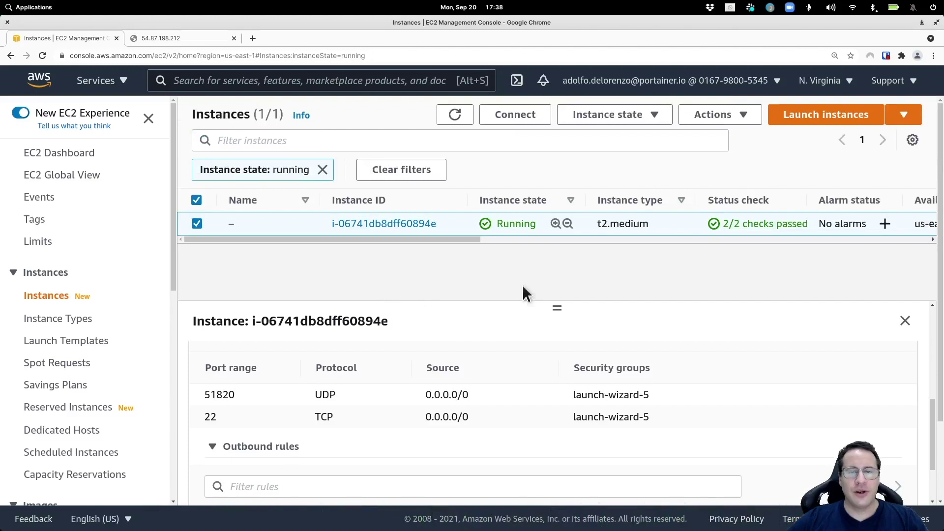
left_click_drag(482, 238, 650, 239)
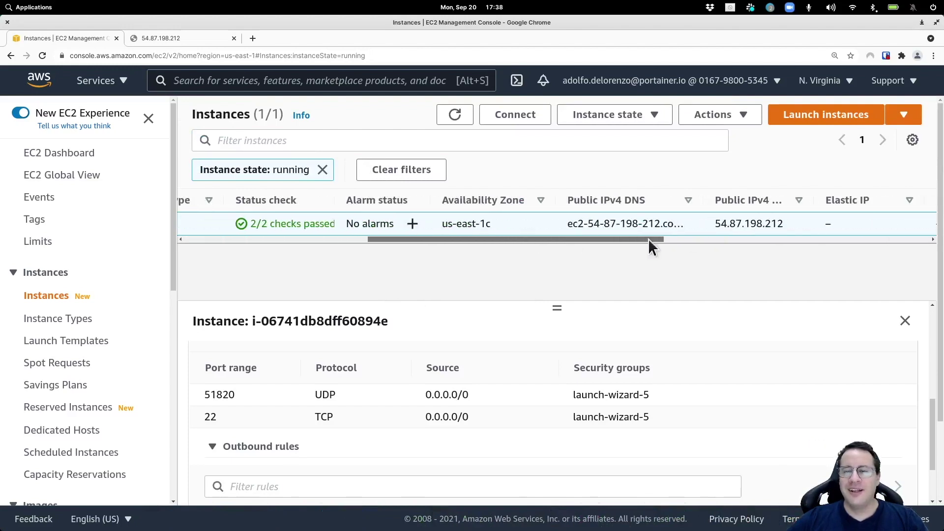
left_click_drag(782, 224, 720, 224)
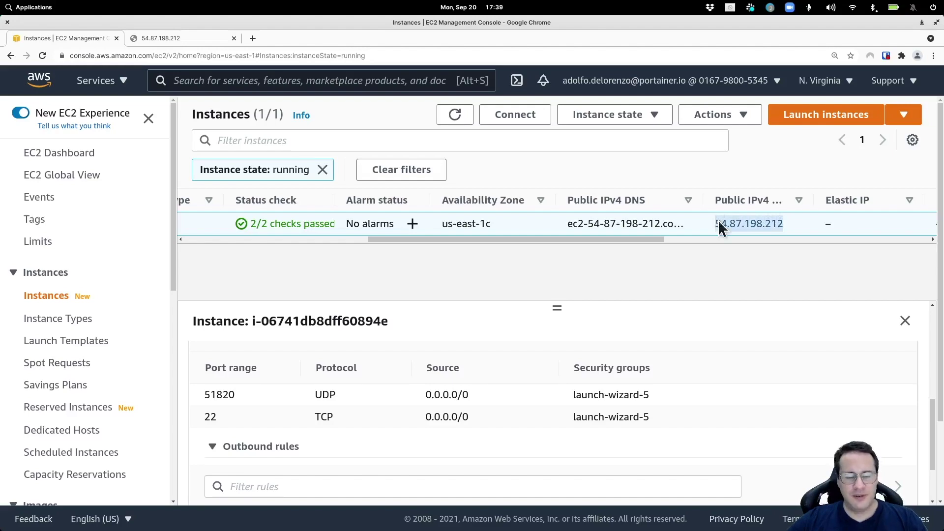
key("alt+Tab")
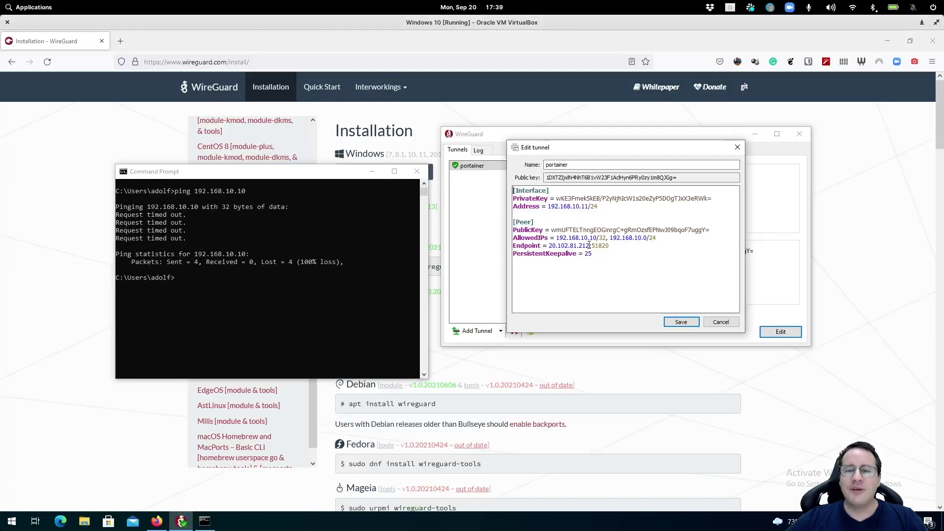
Replace the endpoint IP with 54.87.198.212, save, and reactivate the portainer tunnel.
left_click_drag(590, 245, 550, 249)
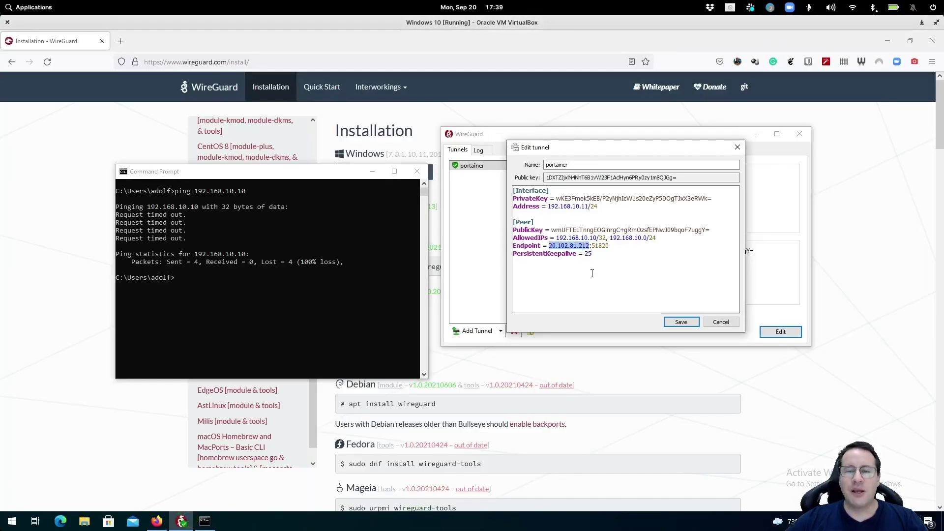
type("54.87.198.212")
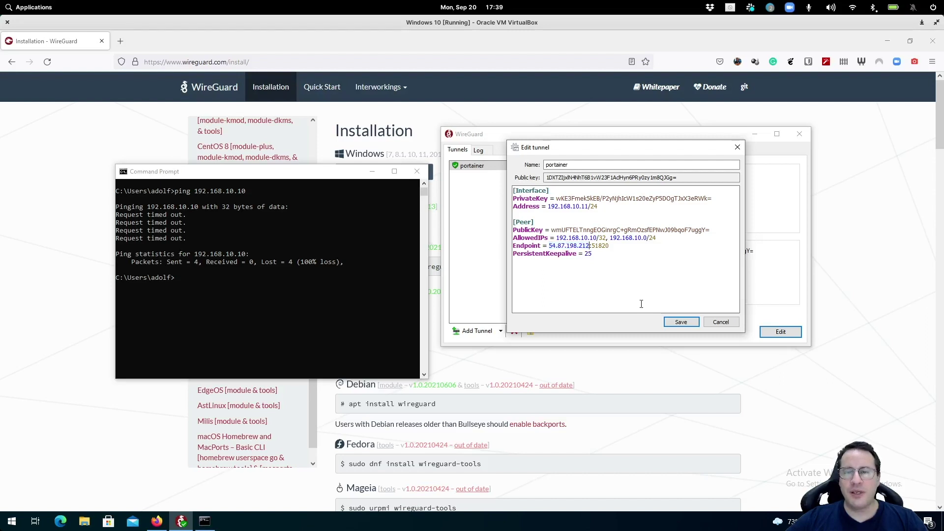
left_click(679, 323)
left_click(601, 210)
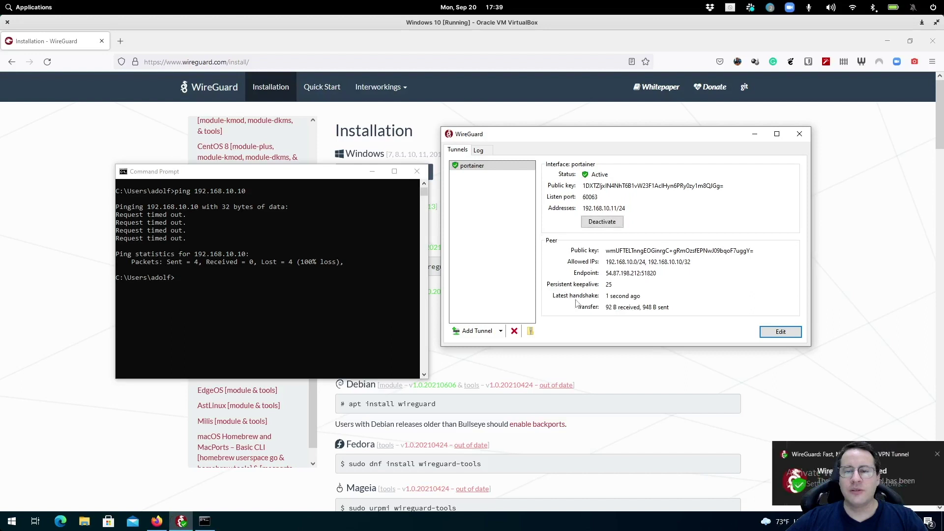
mouse_move(605, 309)
left_mouse_down()
mouse_move(678, 309)
mouse_move(606, 308)
left_mouse_up()
Rerun the ping to 192.168.10.10, getting all four replies with 0% loss, then start a new Firefox tab.
left_click(334, 251)
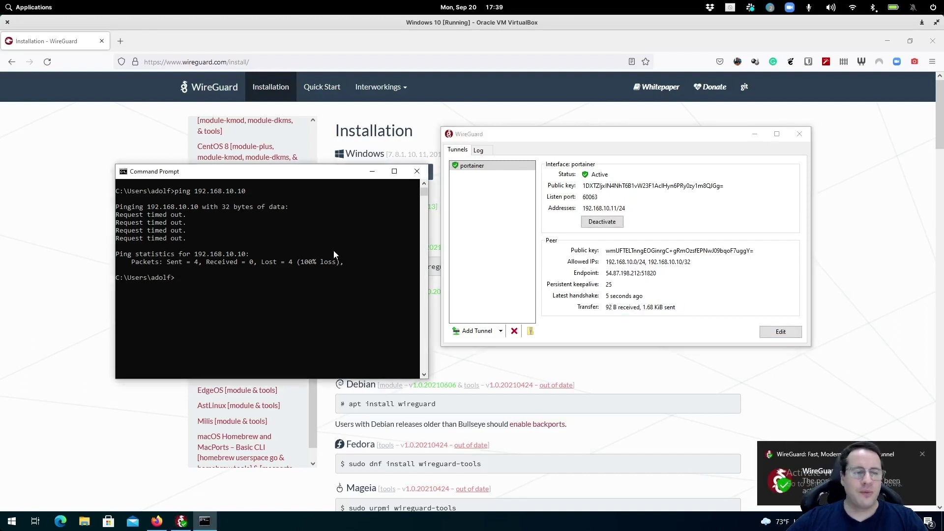
key("Up")
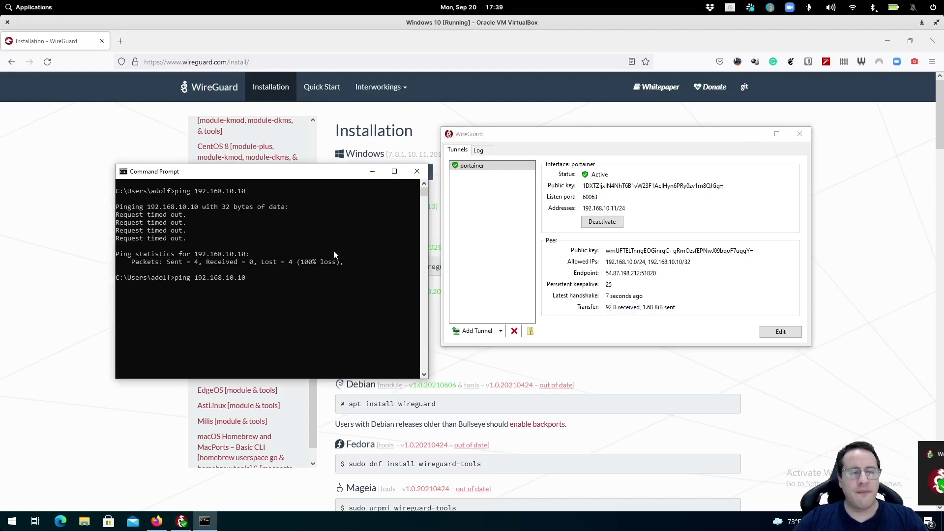
key("Return")
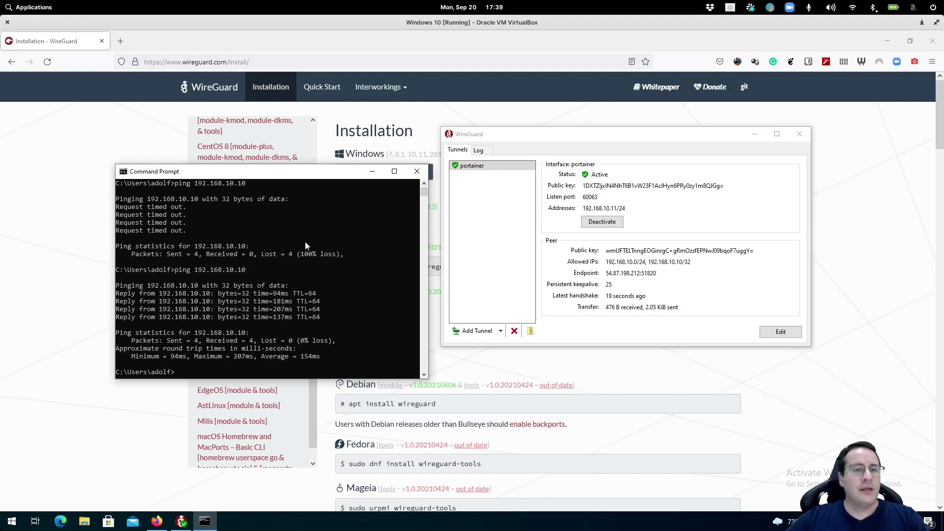
left_click(120, 41)
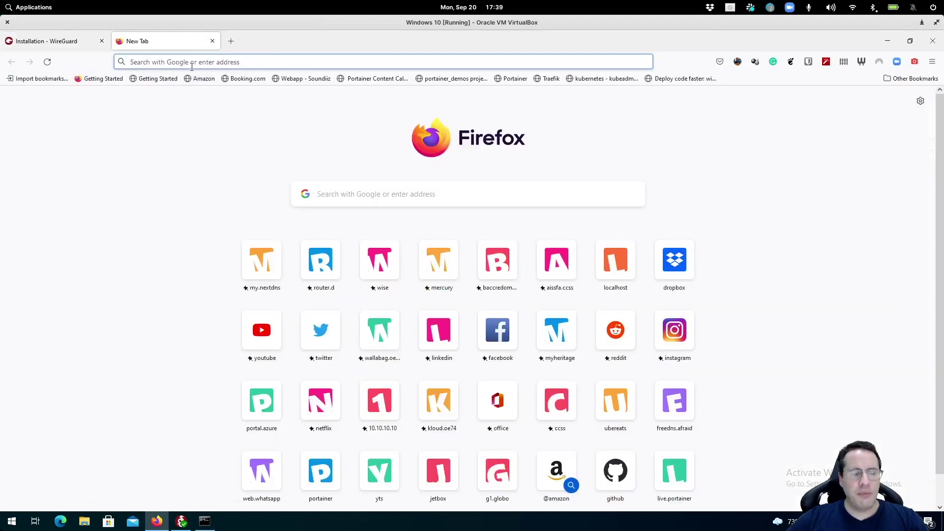
Try loading the server's public address 54.87.198.212 on port 9000.
type("54.87.198.212")
type(":9000")
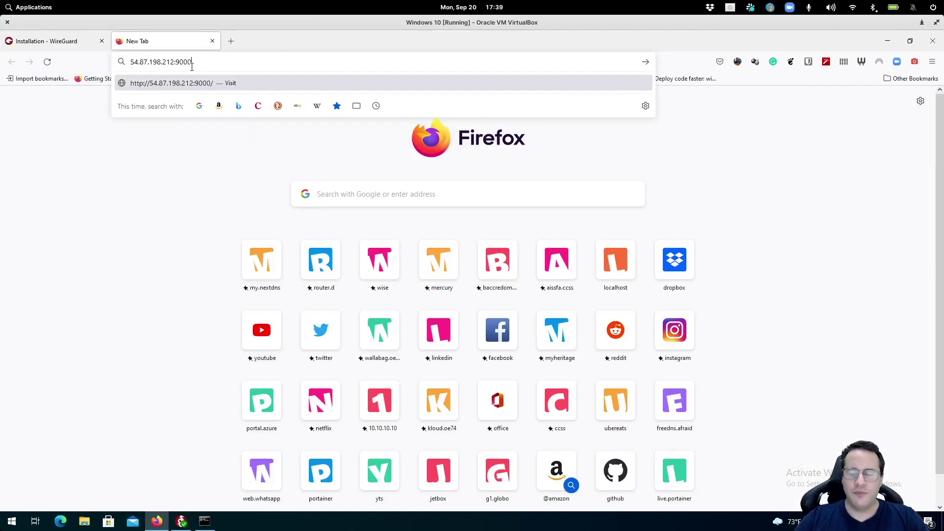
key("Return")
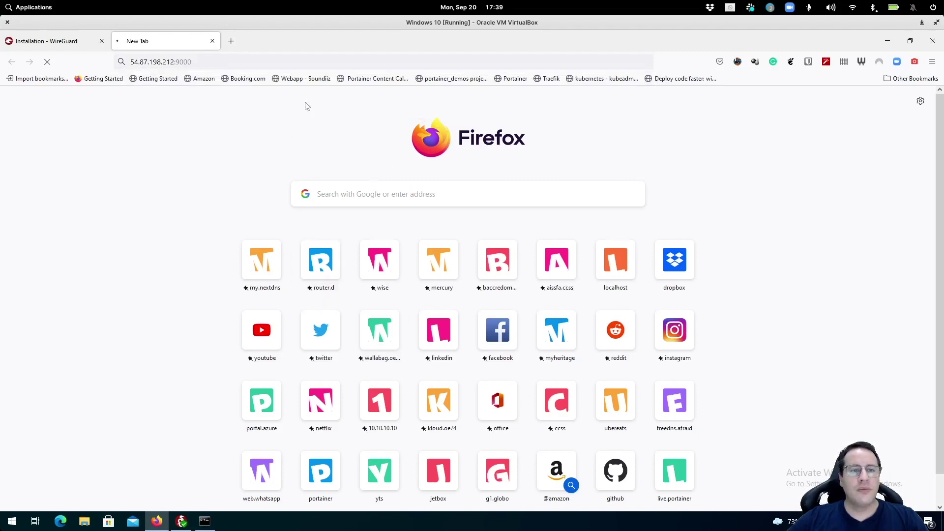
In a new tab, load Portainer from the VPN address 192.168.10.10:9000.
left_click(232, 43)
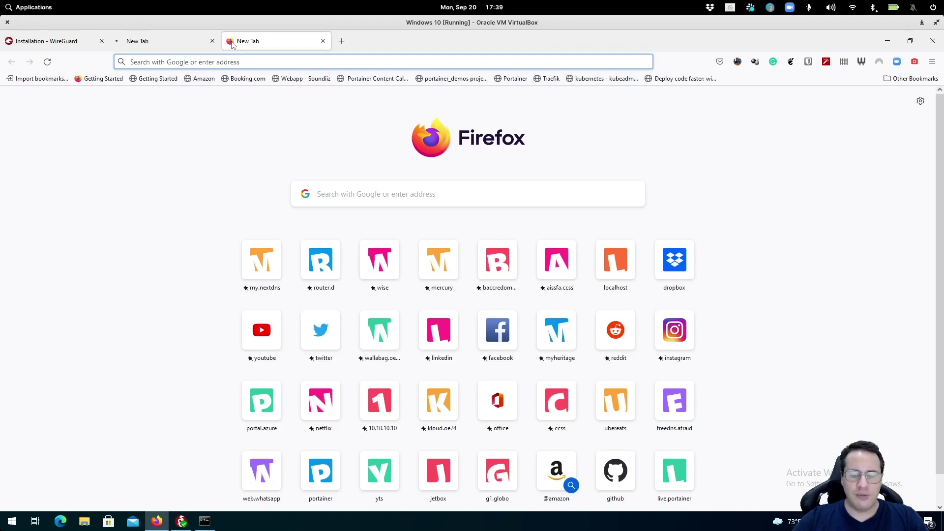
type("192.168.1.")
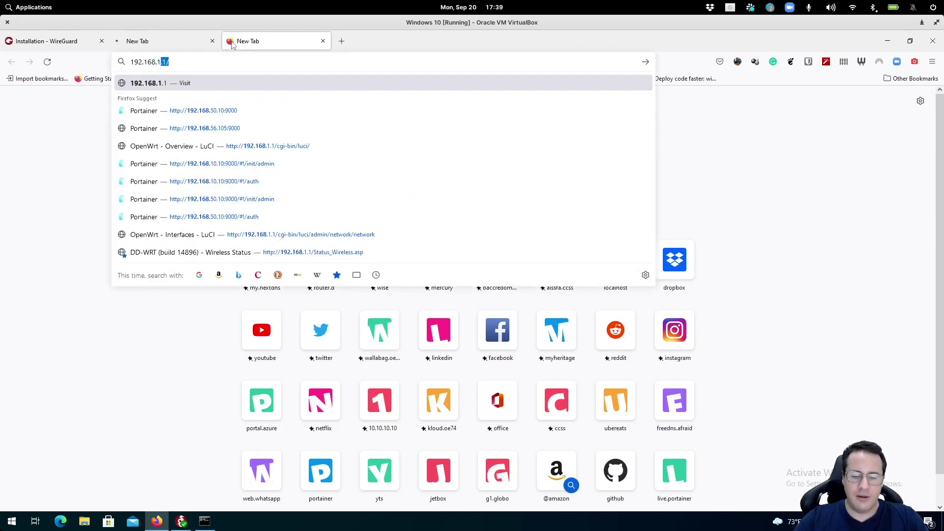
type("0.10")
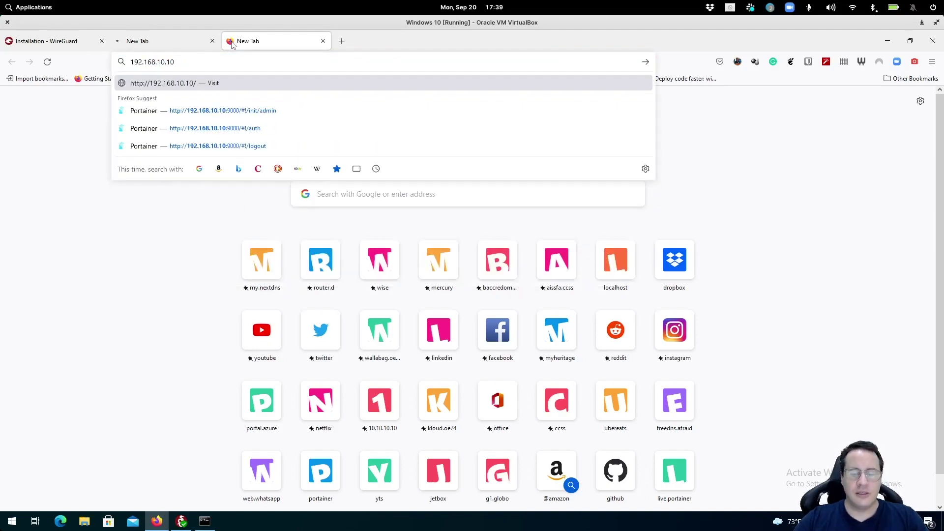
type(":9000")
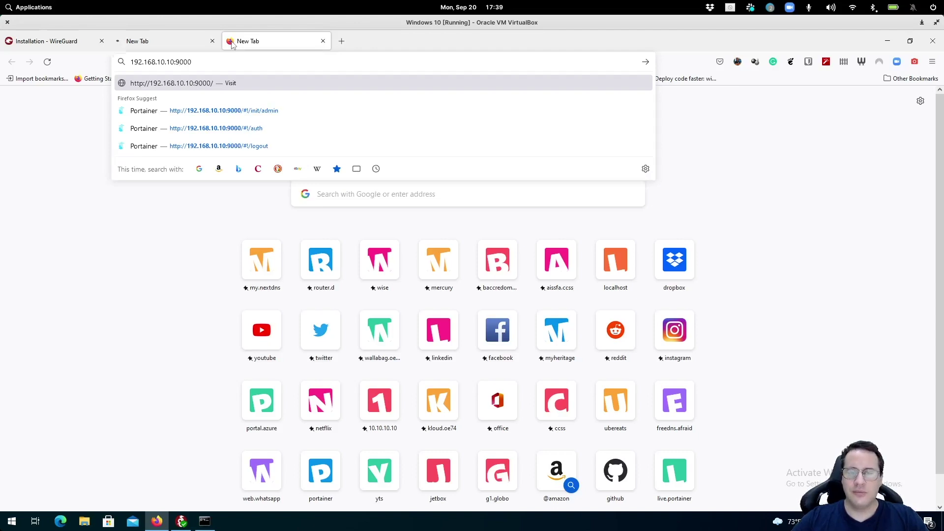
key("Return")
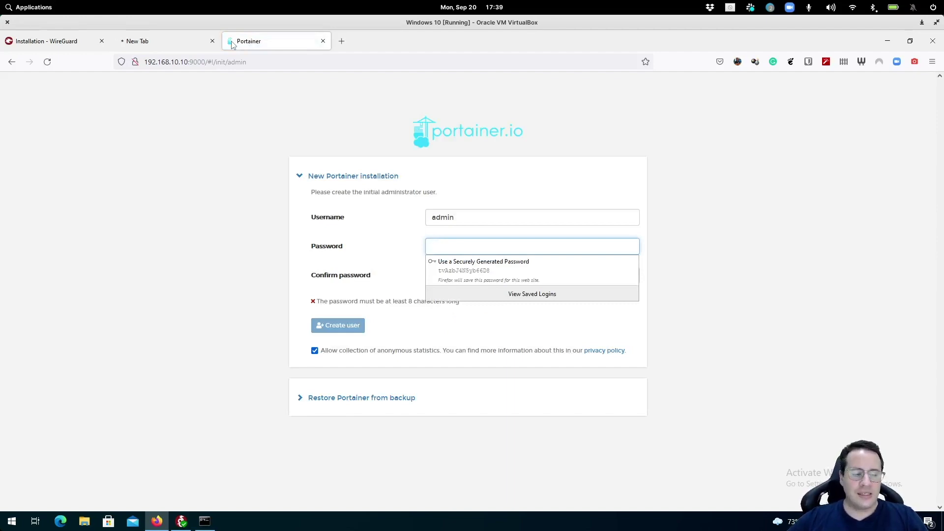
Create the Portainer administrator with a username and a confirmed password.
key("shift+Tab")
type("jo")
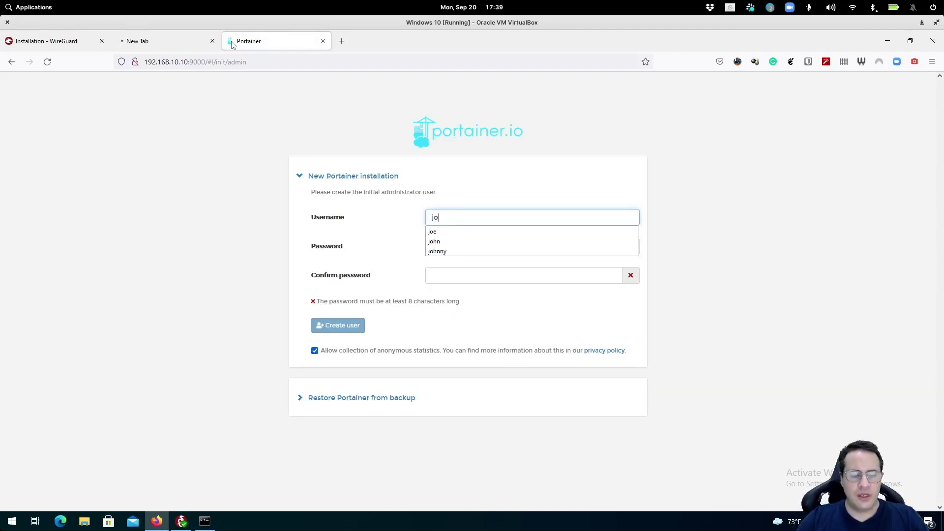
type("e")
key("Tab")
type("•••")
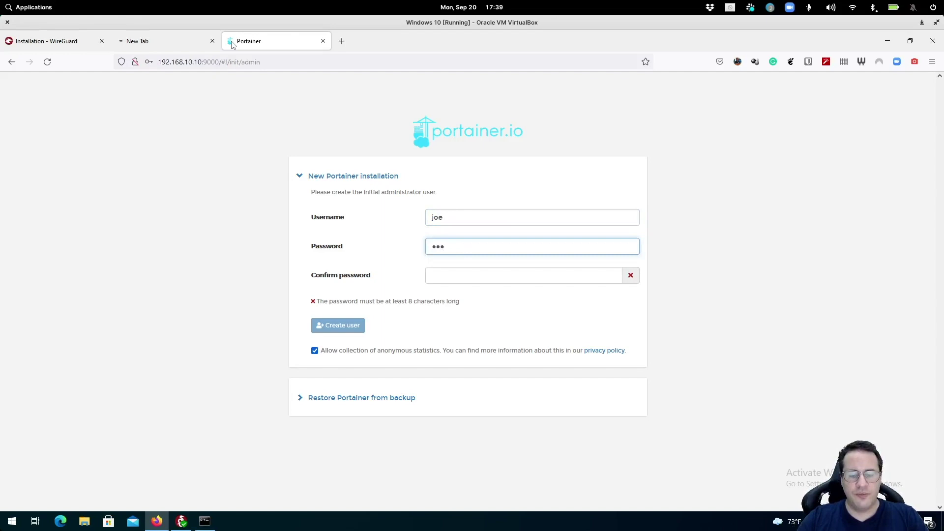
type("••••••")
key("Tab")
type("•••••")
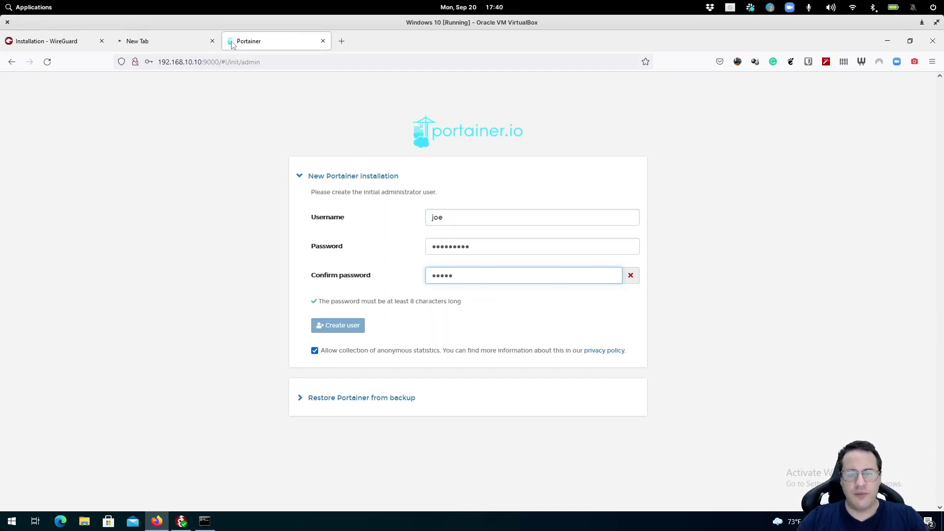
type("••••")
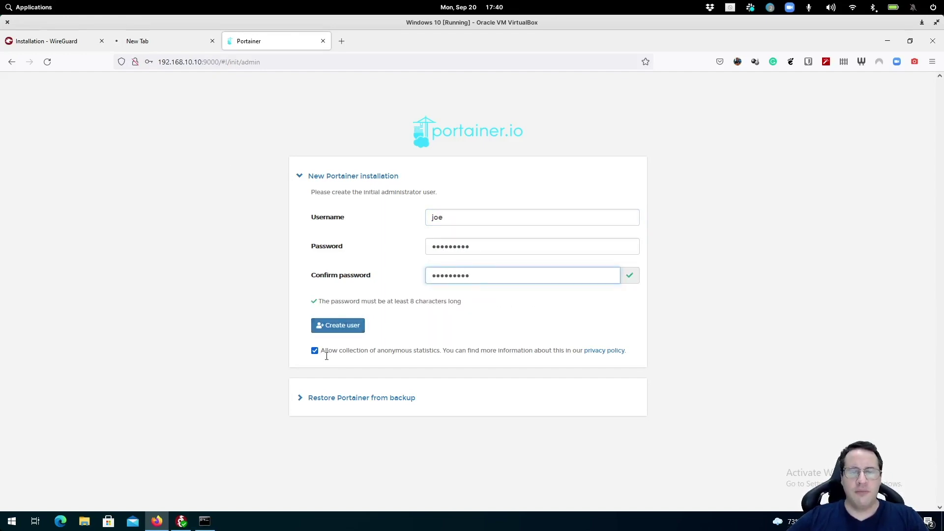
left_click(329, 327)
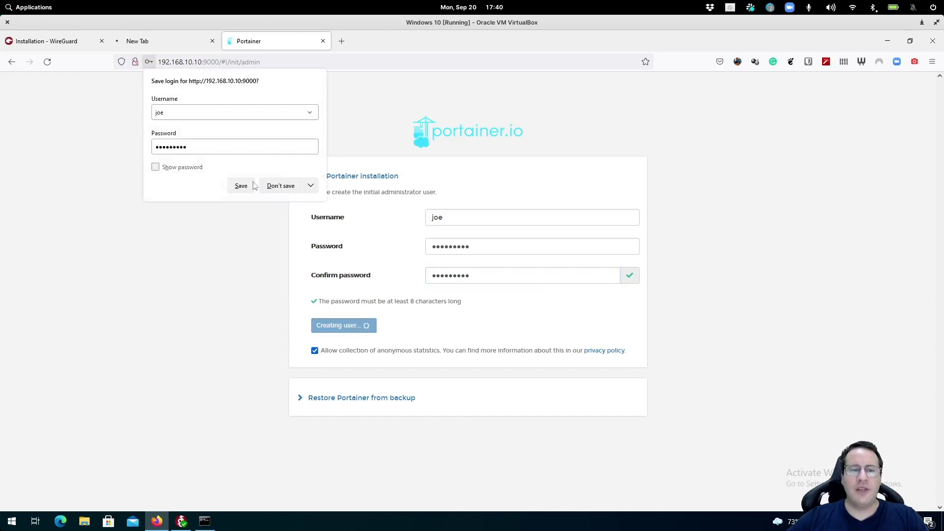
Decline saving the login, then connect Portainer to the local Docker environment.
left_click(278, 186)
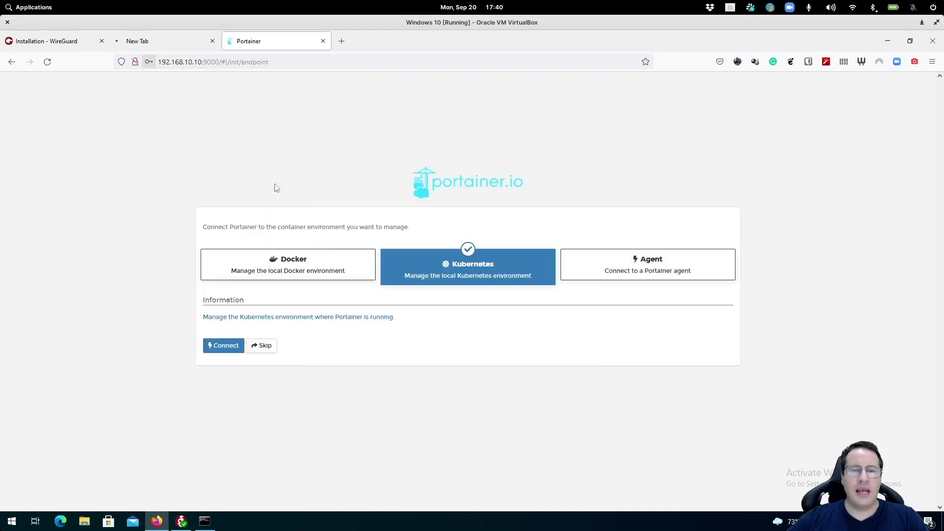
left_click(284, 280)
left_click(228, 373)
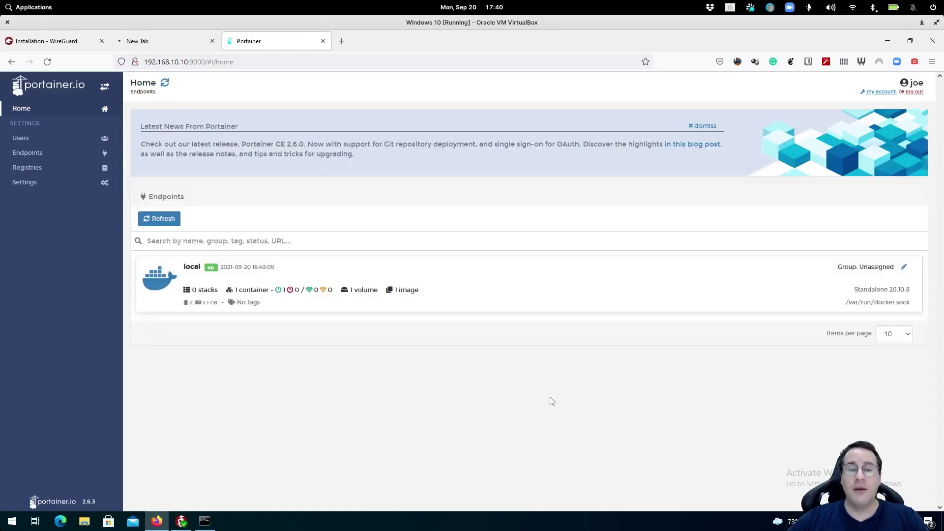
mouse_move(359, 526)
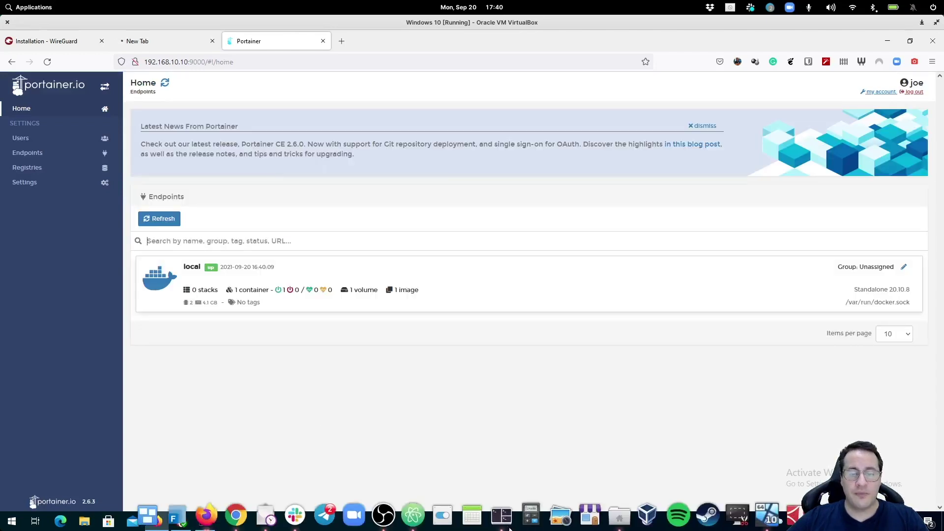